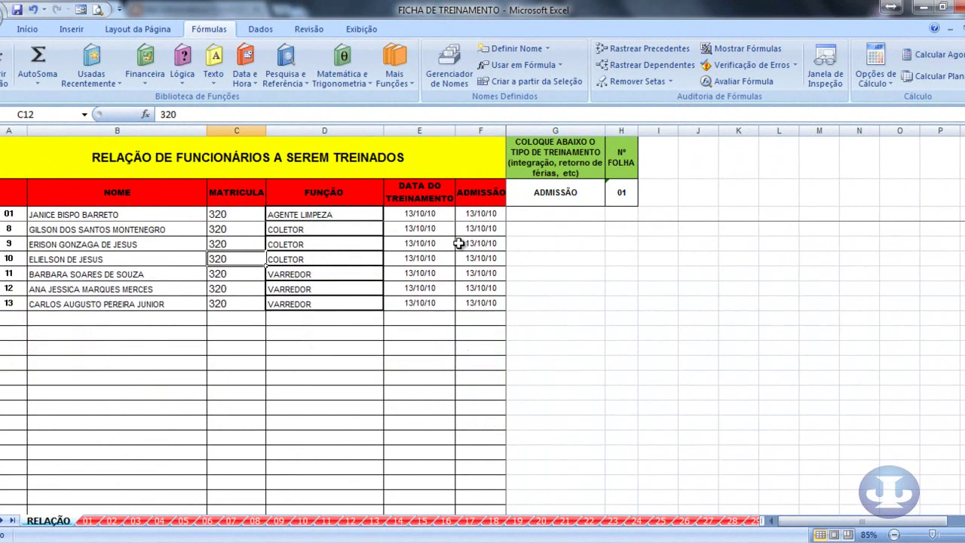
- Look through the list of employees to be trained on the RELAÇÃO sheet, from the first row to the end
scroll(460, 243, "up", 2)
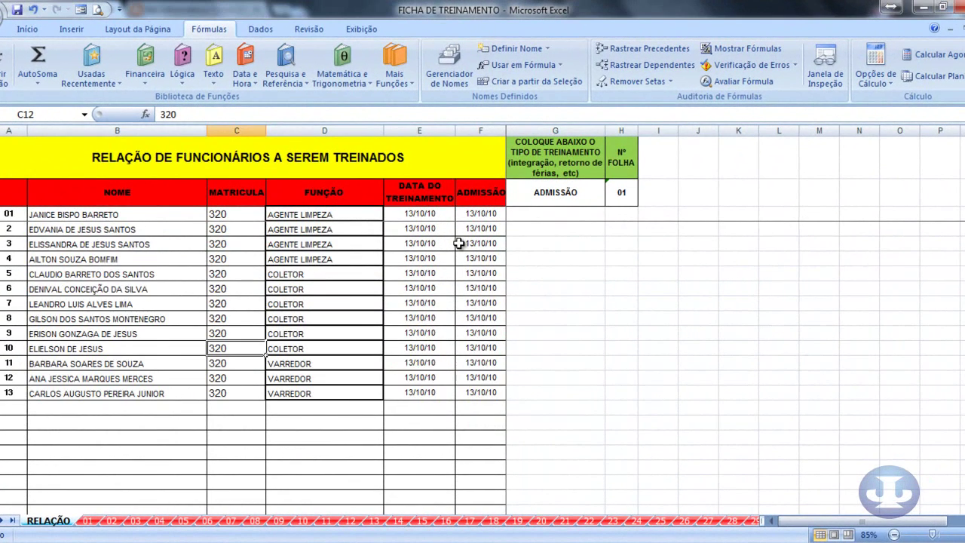
scroll(360, 241, "down", 2)
scroll(355, 242, "up", 2)
scroll(509, 218, "down", 2)
scroll(508, 246, "down", 3)
scroll(502, 273, "up", 5)
scroll(502, 274, "down", 4)
scroll(501, 280, "up", 4)
scroll(502, 280, "down", 3)
scroll(501, 280, "up", 3)
scroll(504, 332, "down", 5)
scroll(504, 340, "up", 5)
- View the training record form on sheet 01, and bring up the matching form on sheet 02
left_click(87, 521)
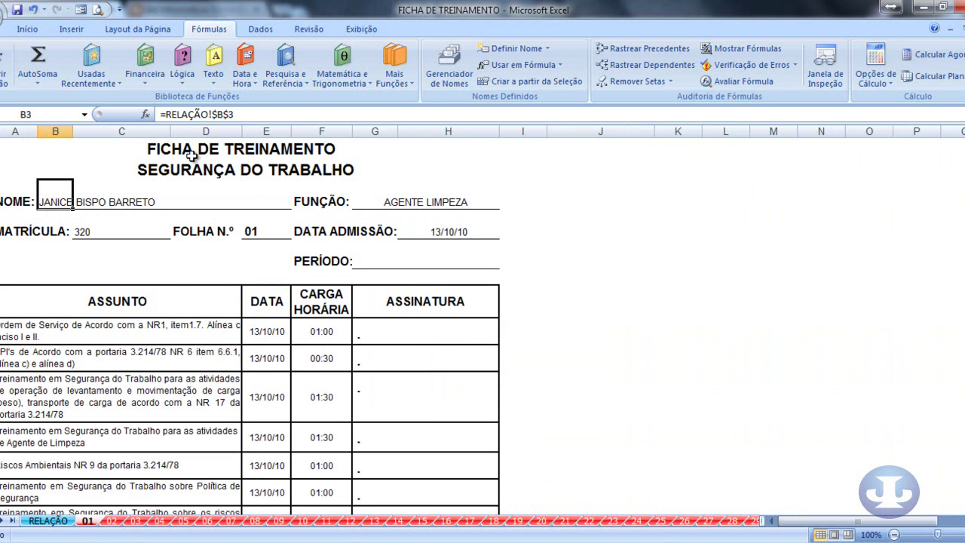
scroll(181, 331, "down", 4)
scroll(189, 360, "up", 4)
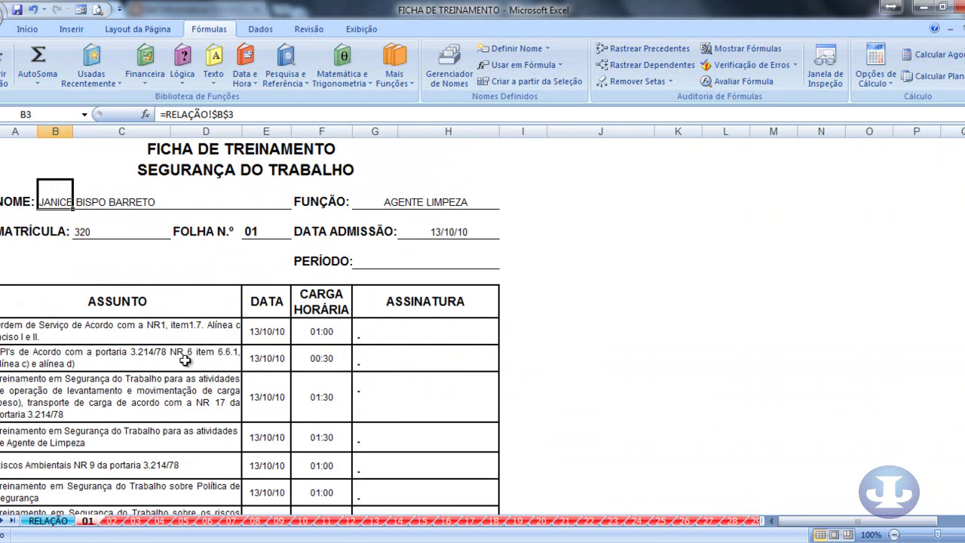
left_click(112, 521)
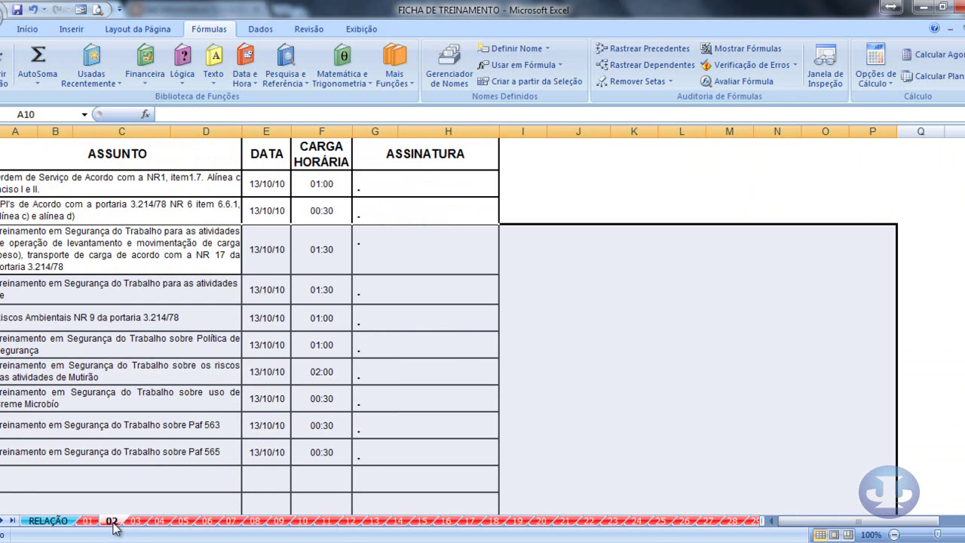
- Go to sheet D 01 through the full sheet list and view the training declaration text
right_click(5, 521)
left_click(34, 512)
scroll(3, 450, "down", 1)
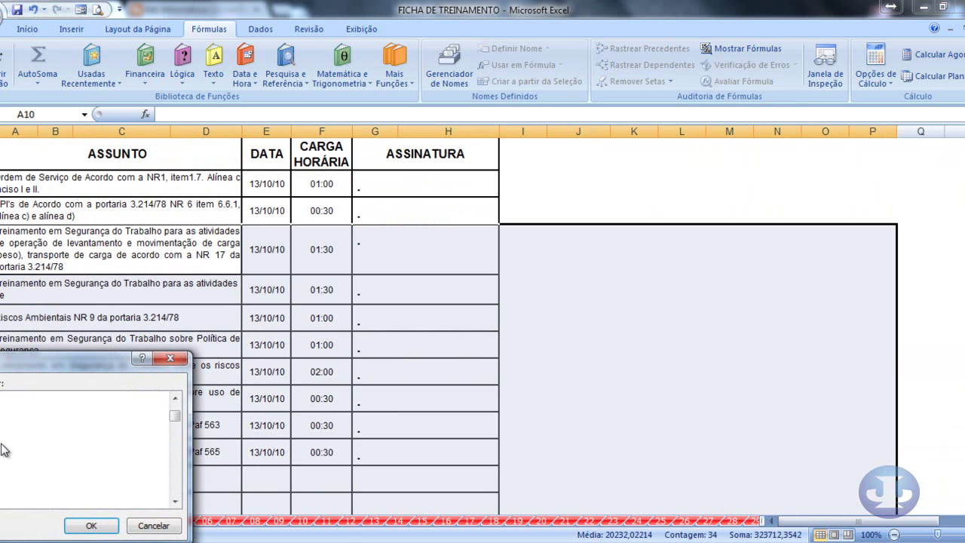
scroll(3, 450, "down", 2)
scroll(2, 438, "up", 2)
scroll(1, 437, "down", 2)
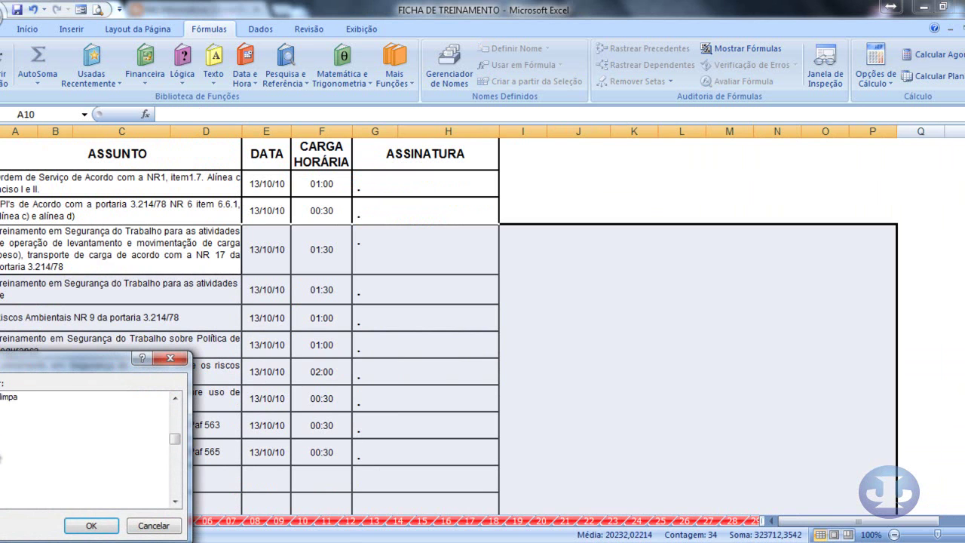
left_click(1, 407)
double_click(1, 406)
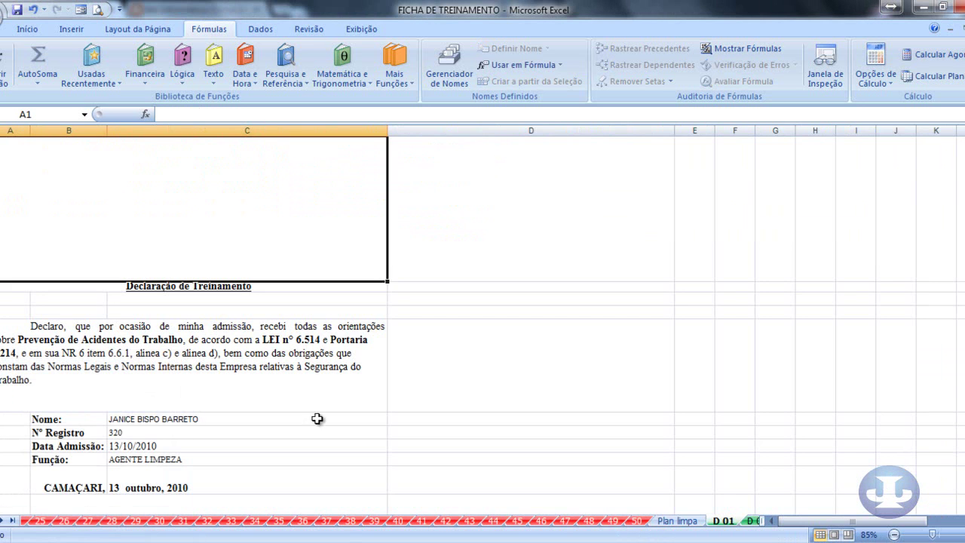
left_click(190, 354)
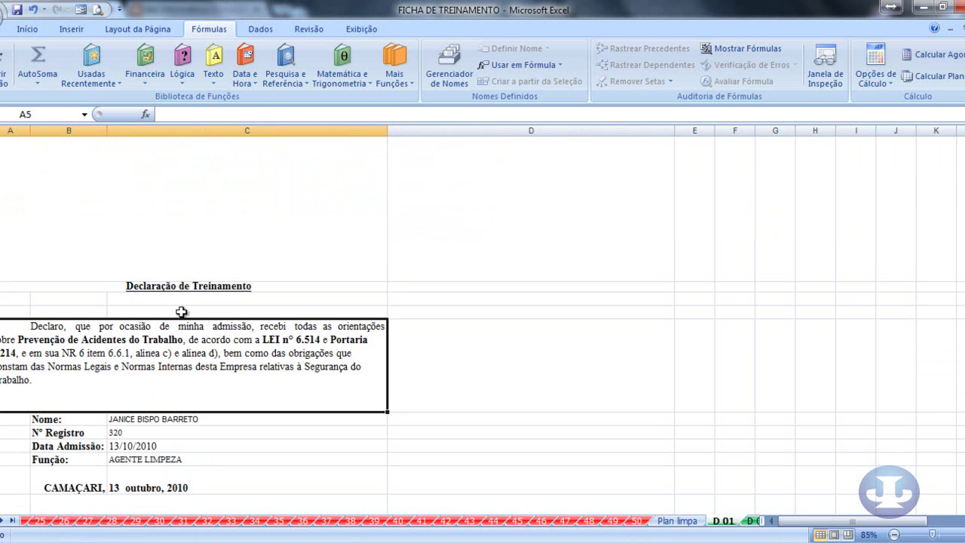
- Open sheet OR 01 from the full sheet list to view the service order
right_click(6, 521)
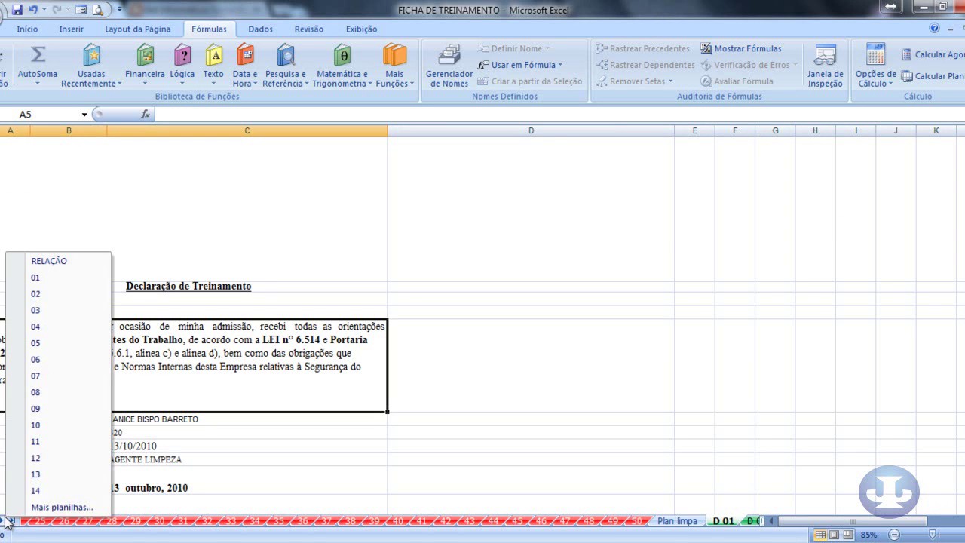
left_click(45, 507)
scroll(45, 458, "down", 5)
scroll(45, 457, "down", 6)
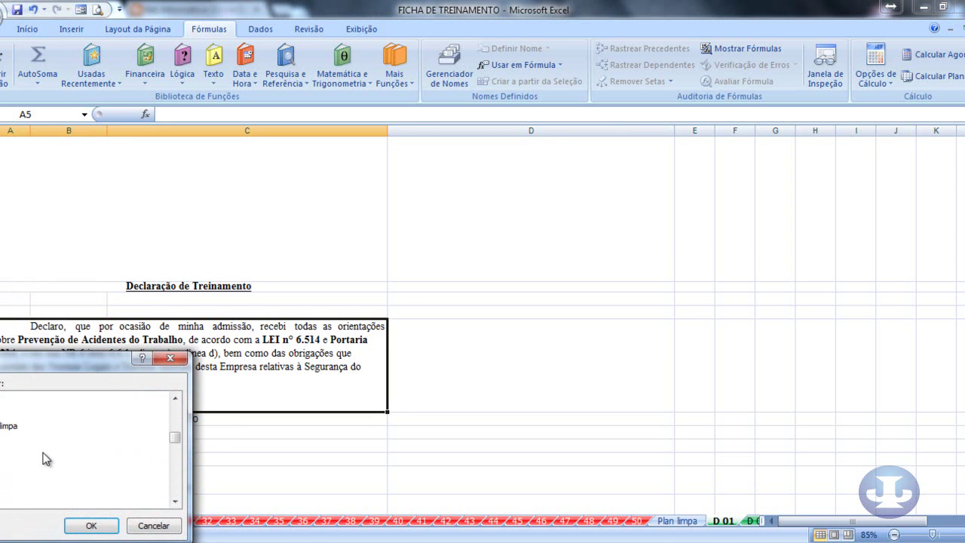
scroll(12, 440, "down", 3)
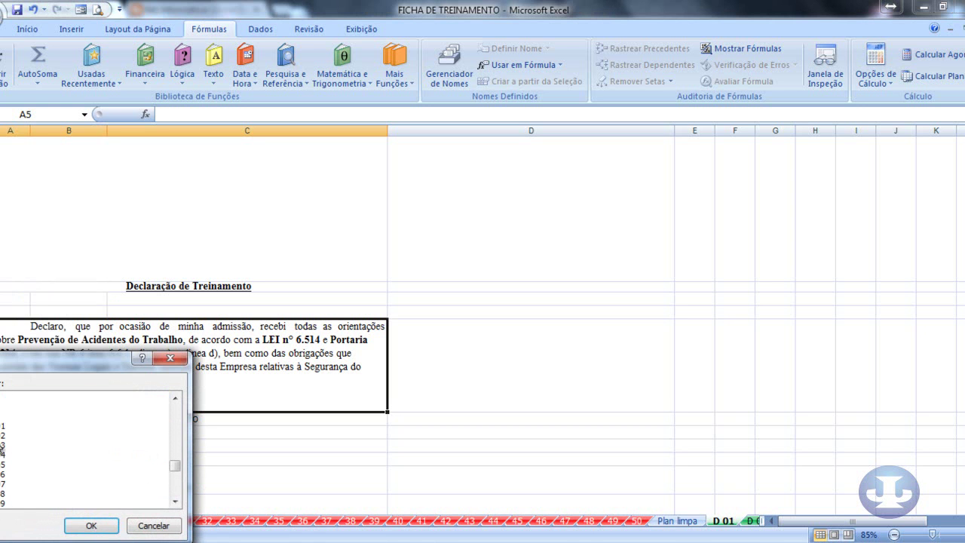
left_click(1, 416)
left_click(1, 435)
left_click(1, 426)
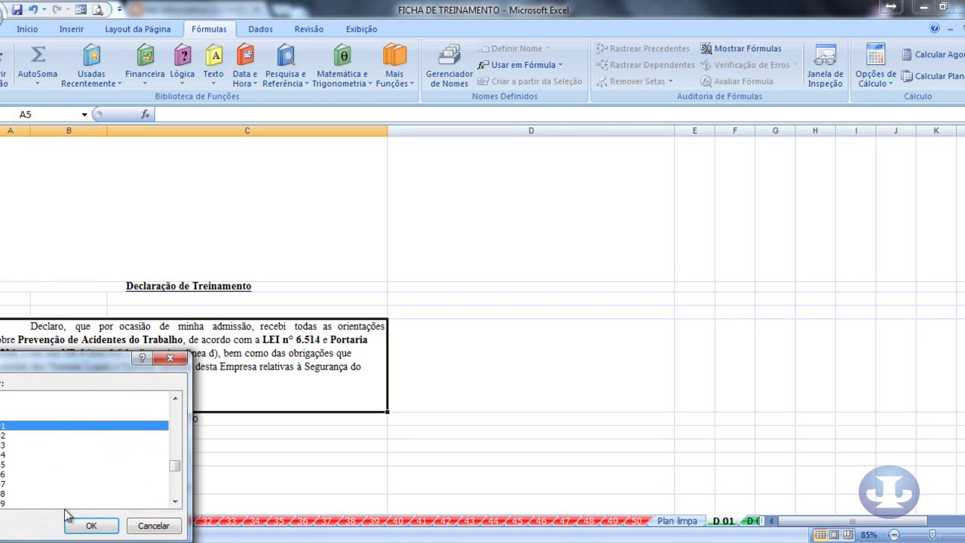
left_click(75, 522)
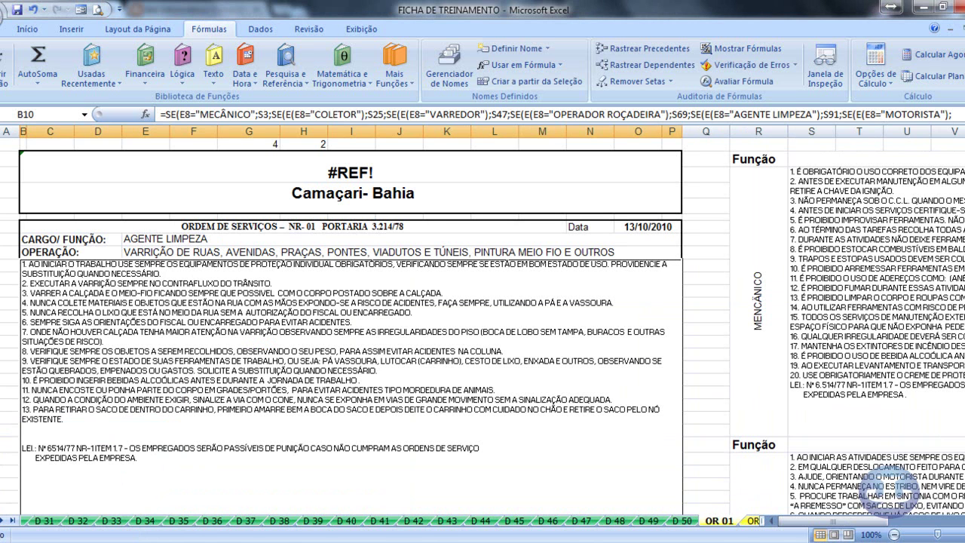
- Return to the RELAÇÃO sheet, and check the employee data and the DATA column on training record 01
left_click(4, 520)
left_click(49, 521)
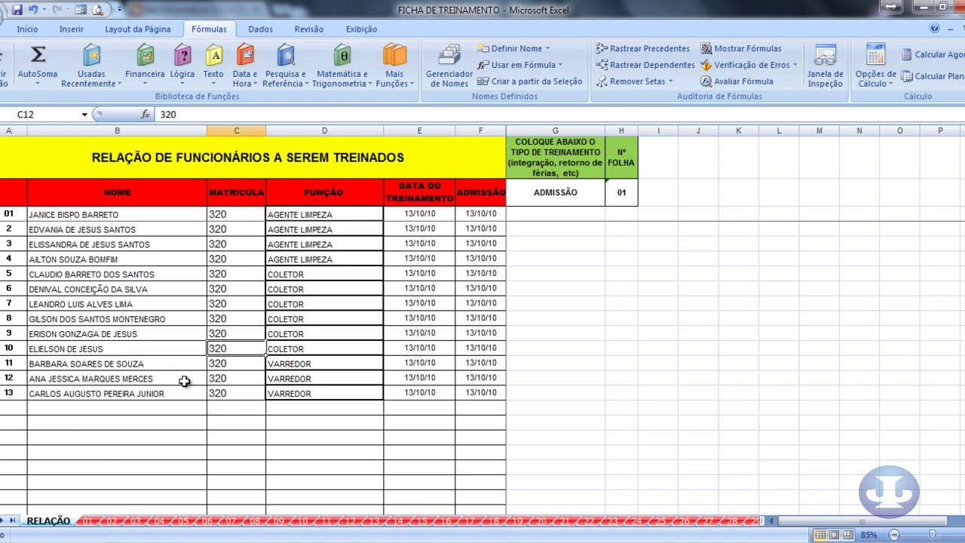
left_click(95, 525)
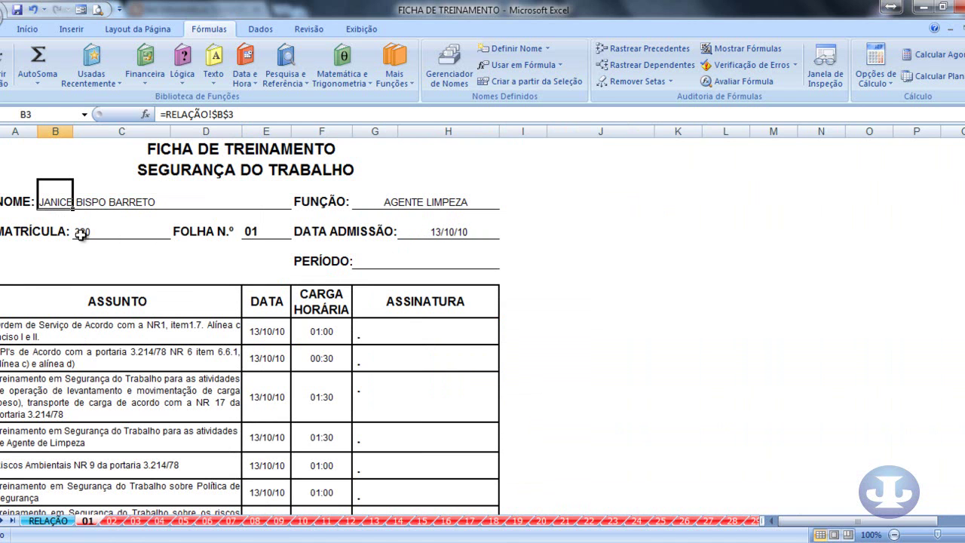
left_click_drag(267, 330, 273, 442)
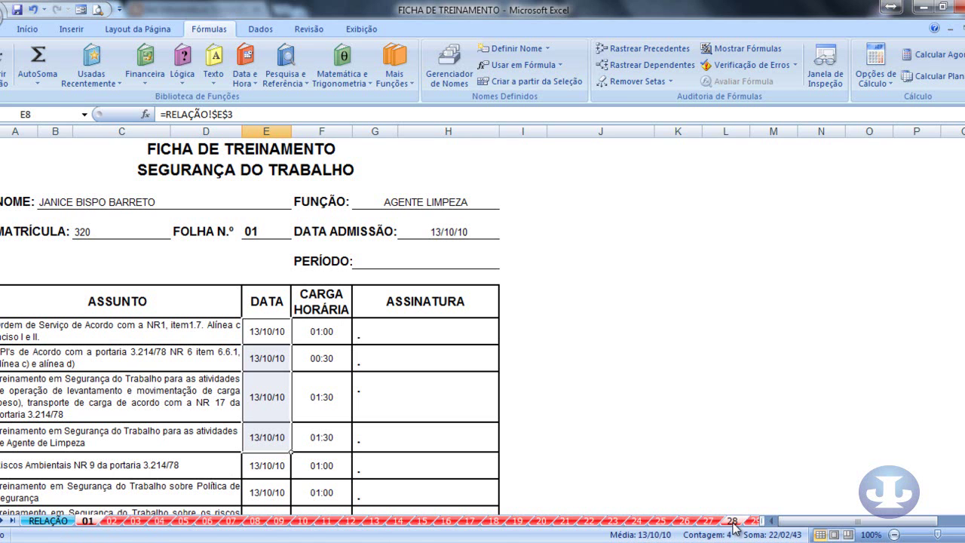
left_click(528, 370)
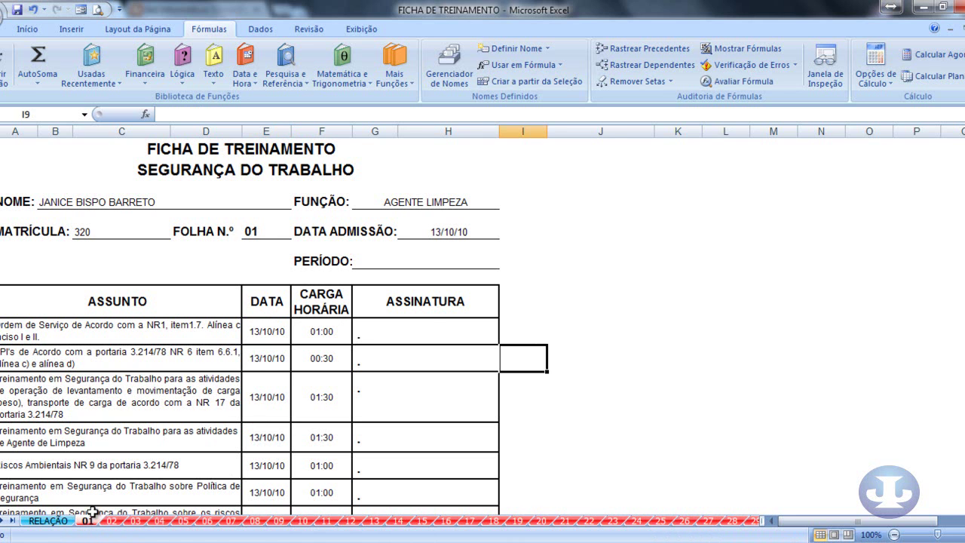
- Go back through RELAÇÃO to sheet D 01 and examine the declaration's employee fields and signature lines
right_click(52, 521)
right_click(15, 522)
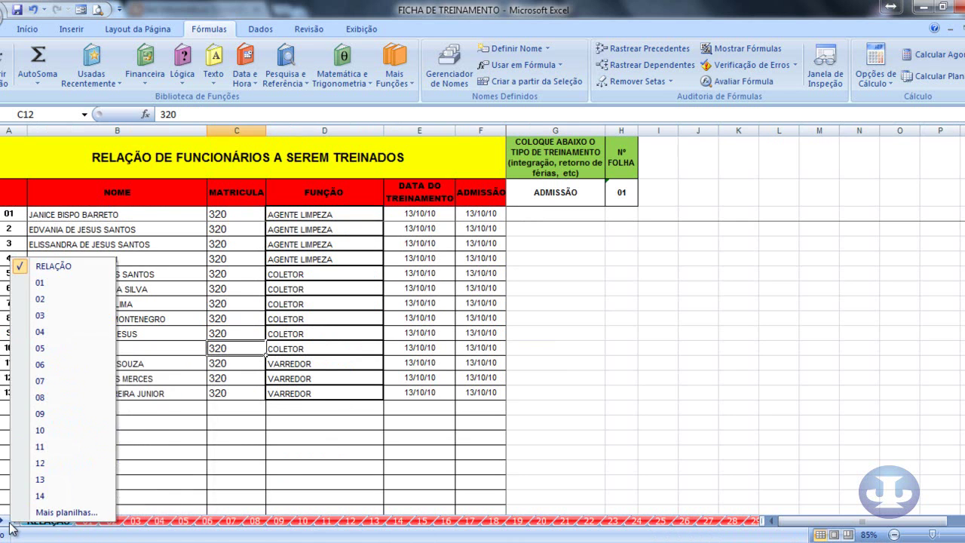
left_click(30, 511)
scroll(21, 471, "down", 5)
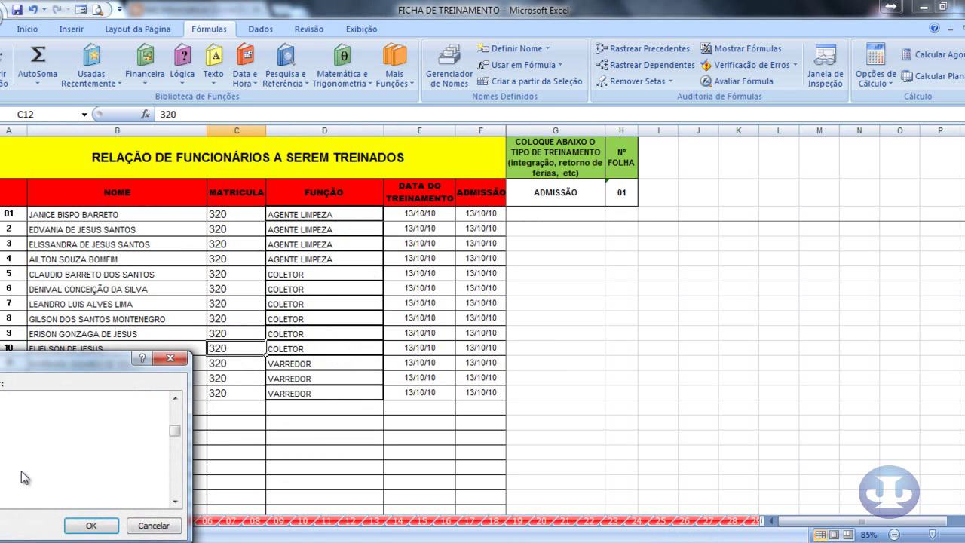
left_click(2, 407)
double_click(2, 408)
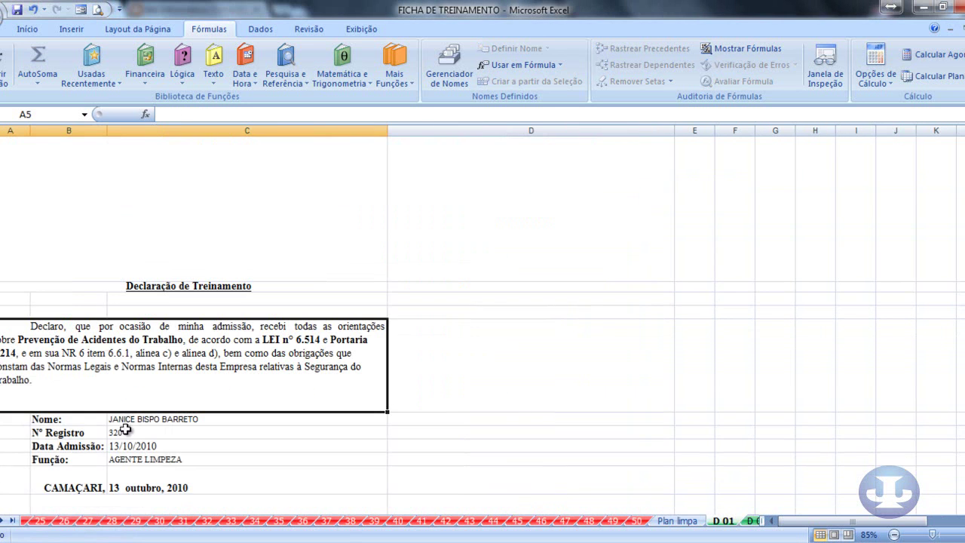
scroll(91, 467, "down", 4)
scroll(138, 291, "up", 3)
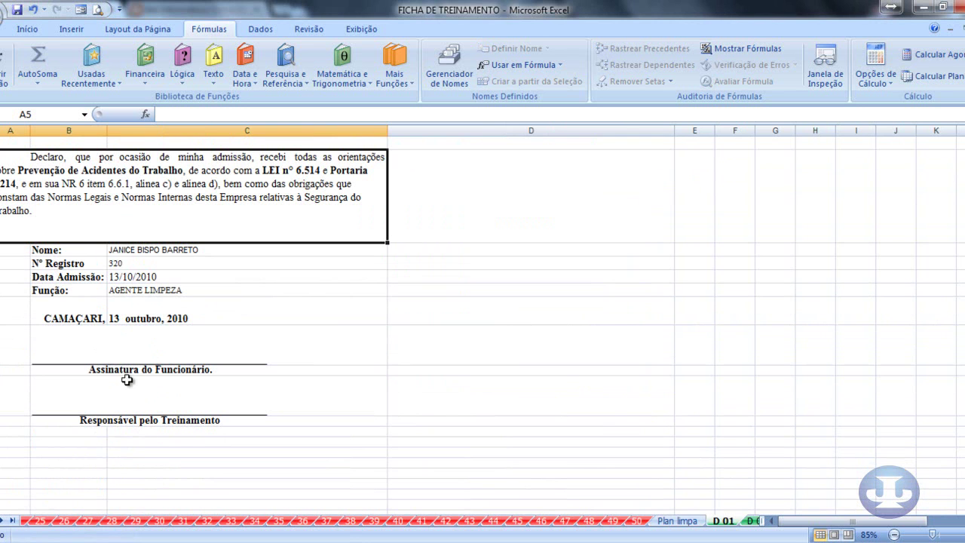
- Examine the OR 01 service order from its instructions down to the signature block, and bring the first sheet tabs back into view
right_click(3, 522)
left_click(22, 507)
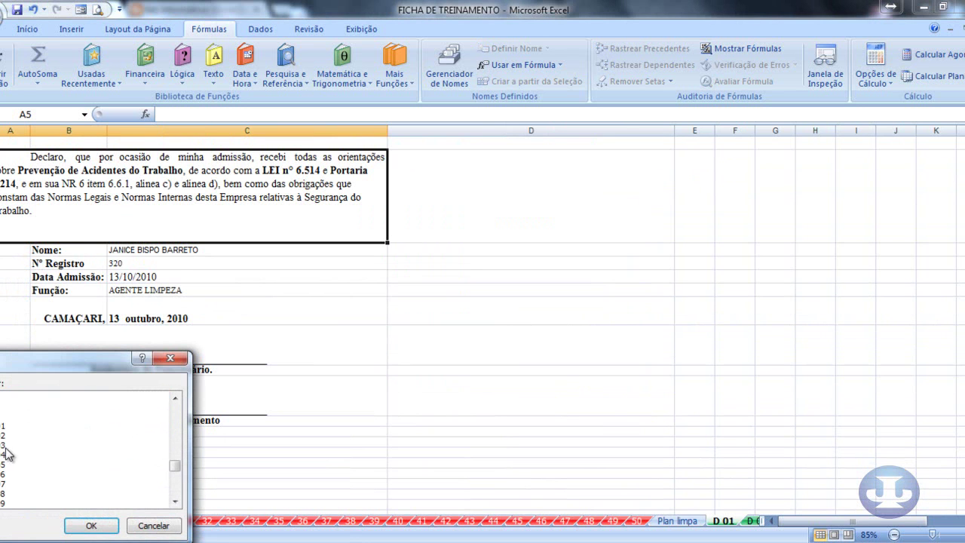
left_click(91, 526)
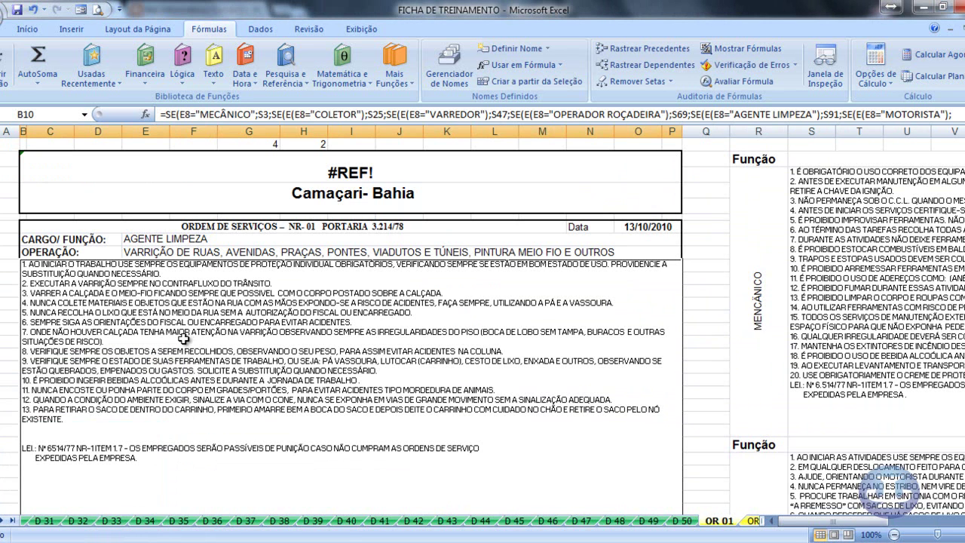
scroll(185, 347, "down", 4)
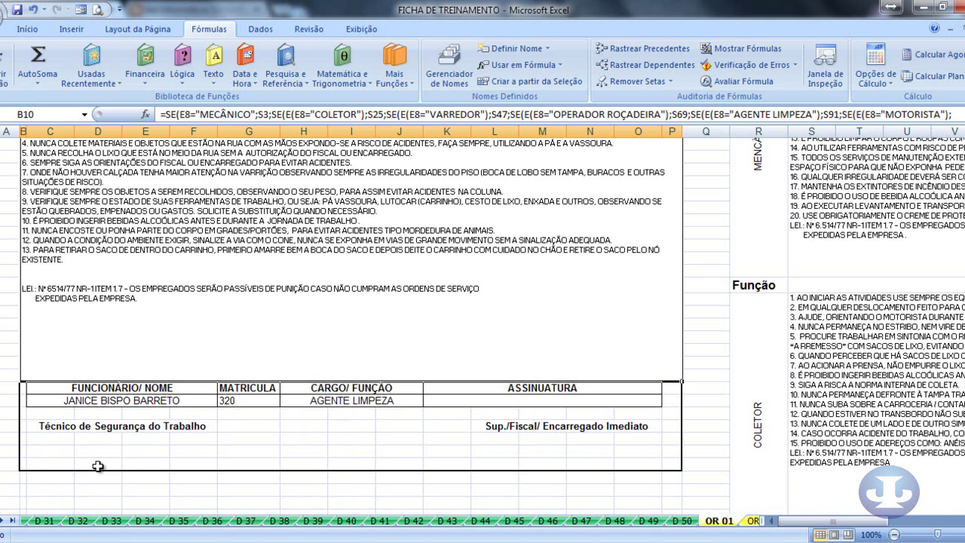
scroll(172, 465, "up", 3)
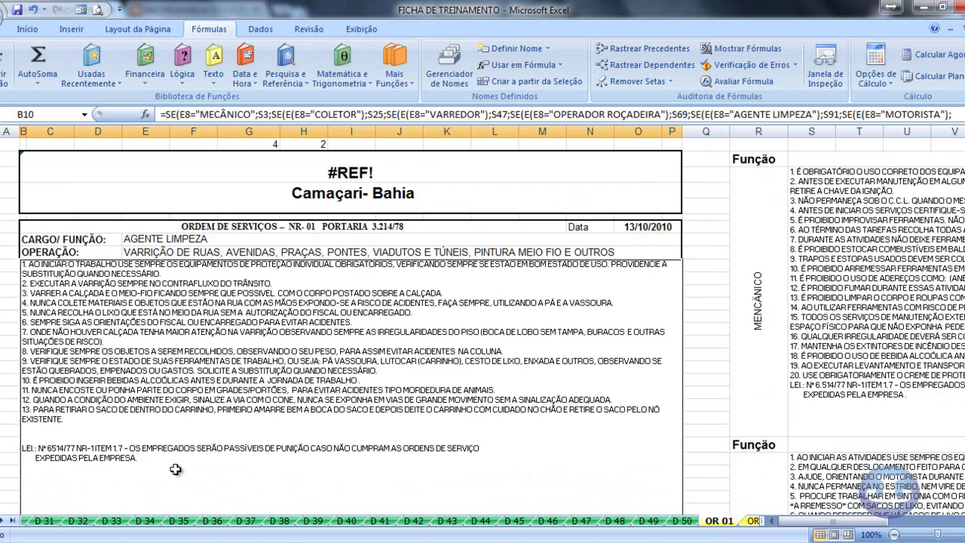
scroll(178, 472, "down", 3)
left_click(2, 525)
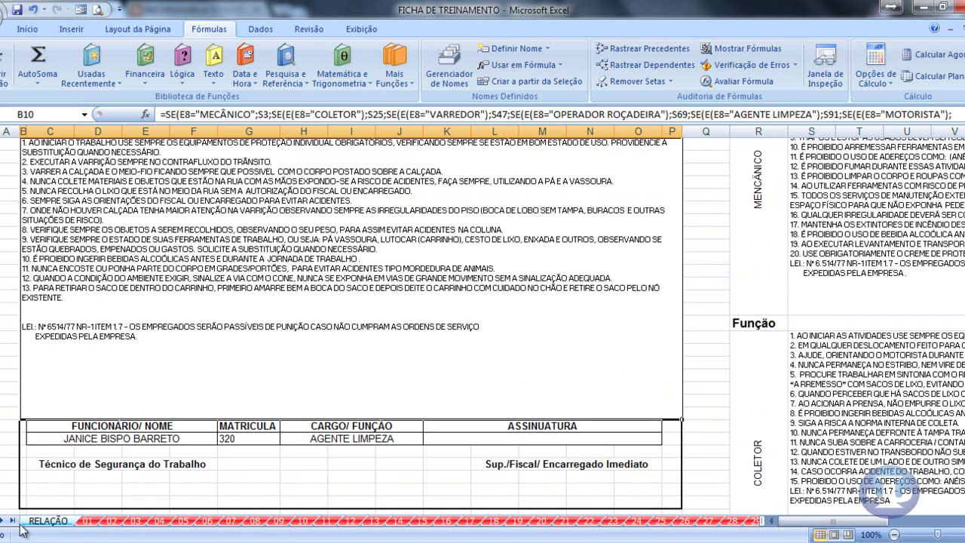
scroll(163, 417, "up", 3)
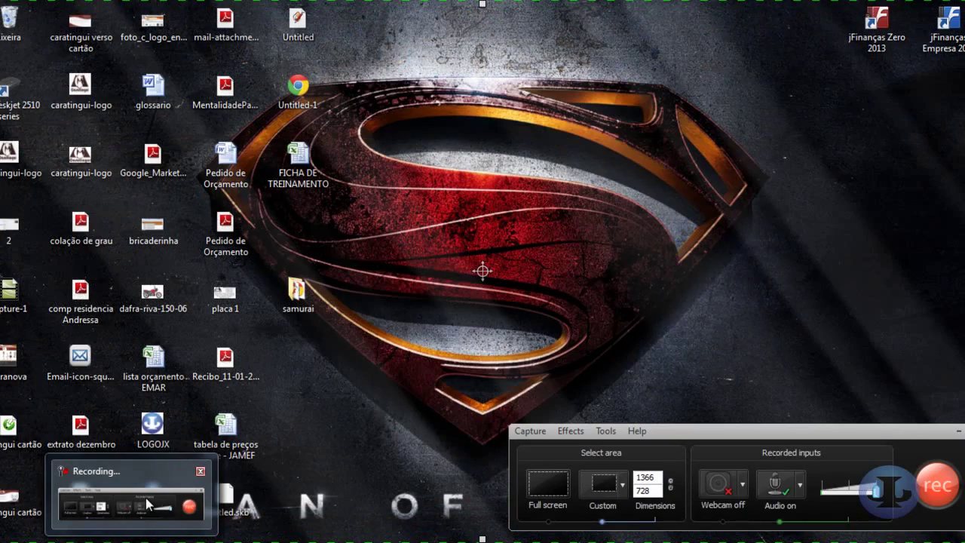
left_click(145, 498)
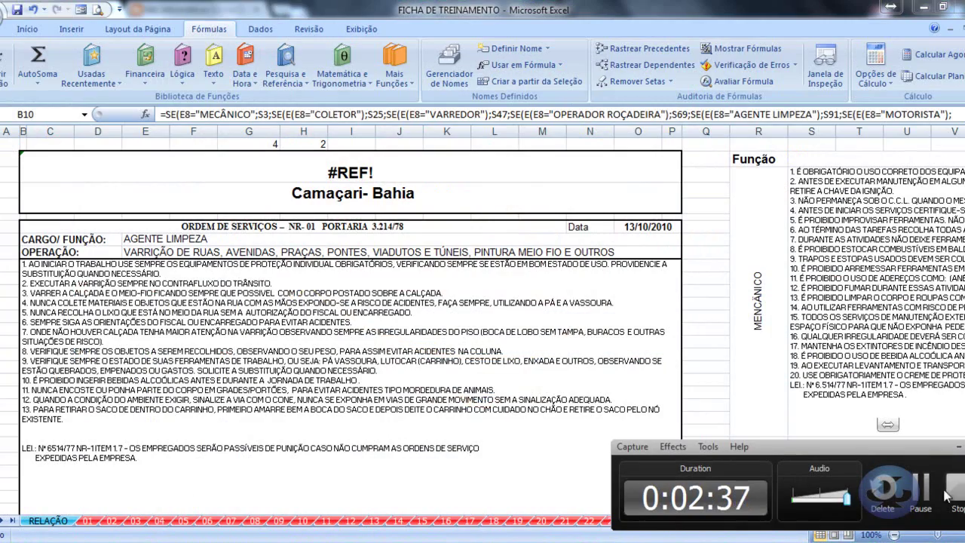
left_click(957, 450)
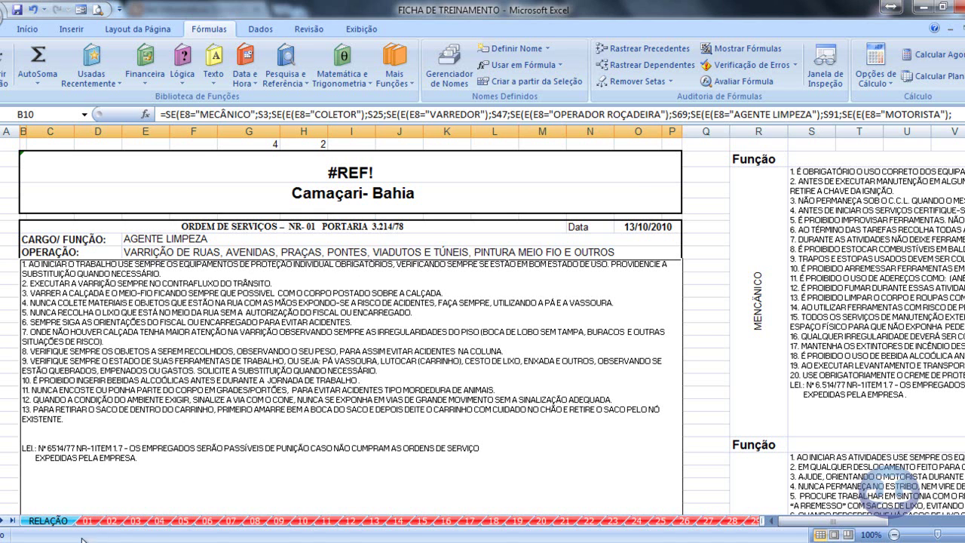
- Return to the RELAÇÃO sheet and point out the cell for the type of training
left_click(48, 520)
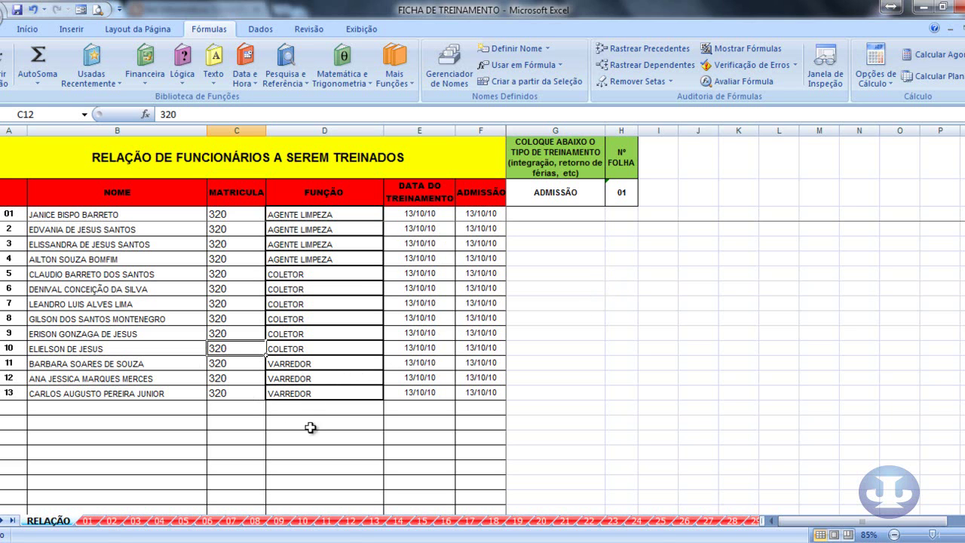
left_click(551, 202)
left_click(553, 241)
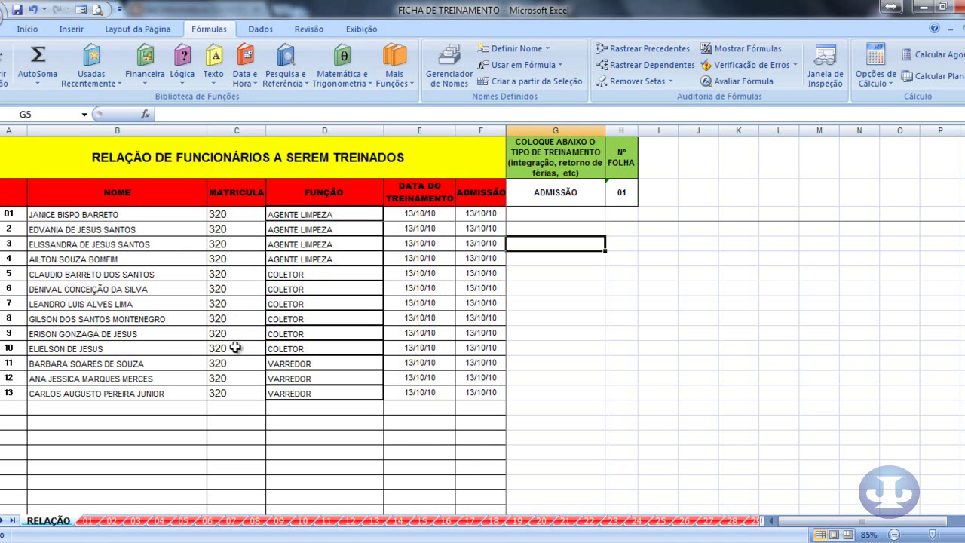
- Highlight the NOME, MATRICULA, FUNÇÃO, DATA DO TREINAMENTO and ADMISSÃO entries column by column, and the employee names once more
left_click_drag(98, 215, 125, 400)
left_click_drag(228, 220, 229, 415)
left_click_drag(294, 221, 299, 420)
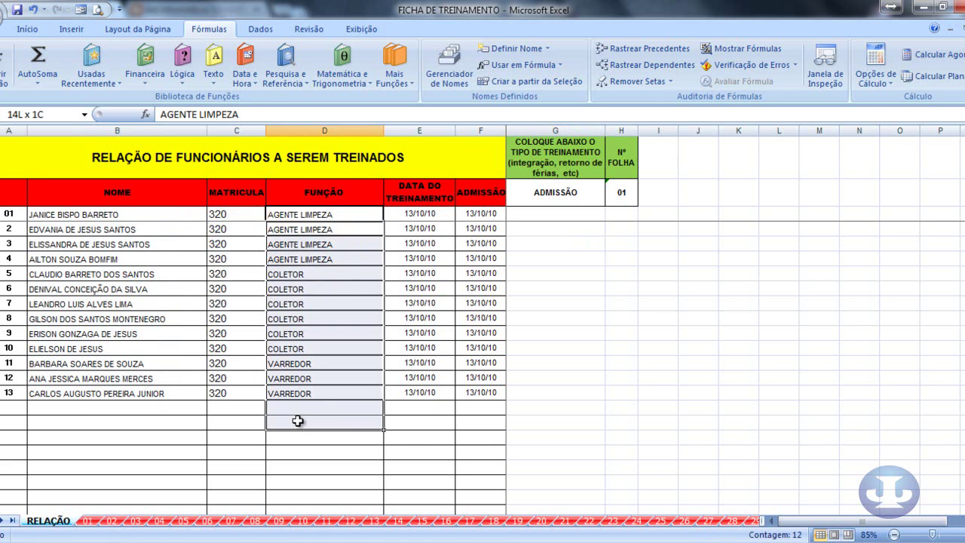
left_click_drag(419, 220, 407, 389)
left_click_drag(478, 214, 475, 407)
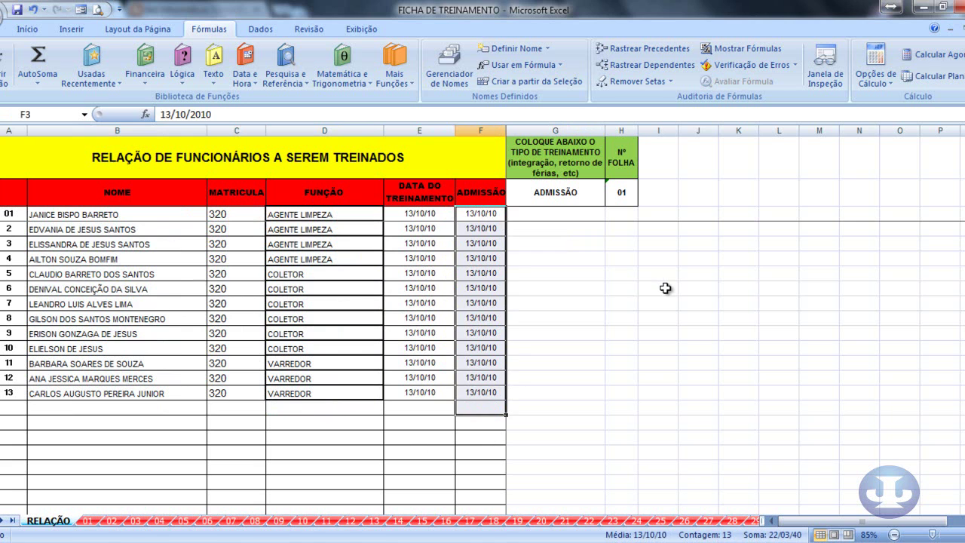
left_click(110, 337)
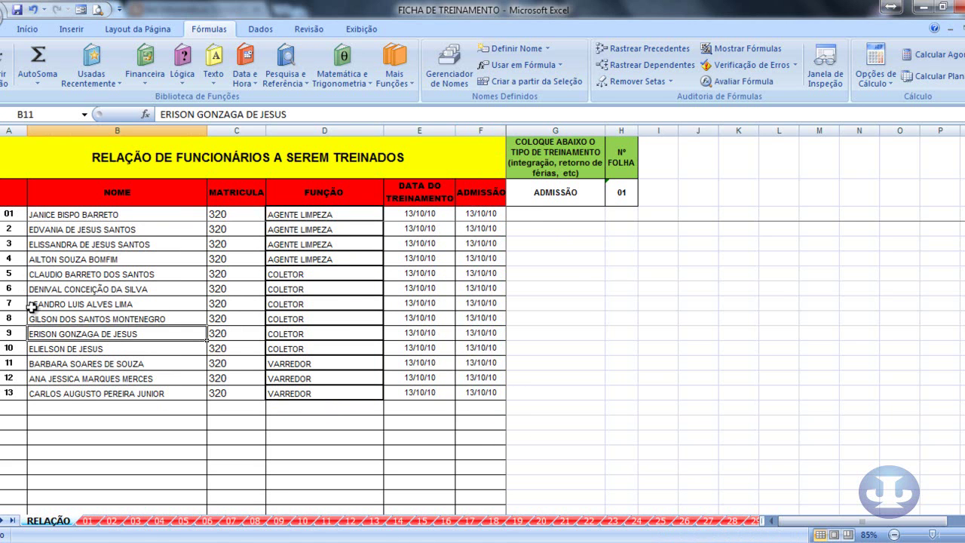
left_click_drag(59, 213, 97, 437)
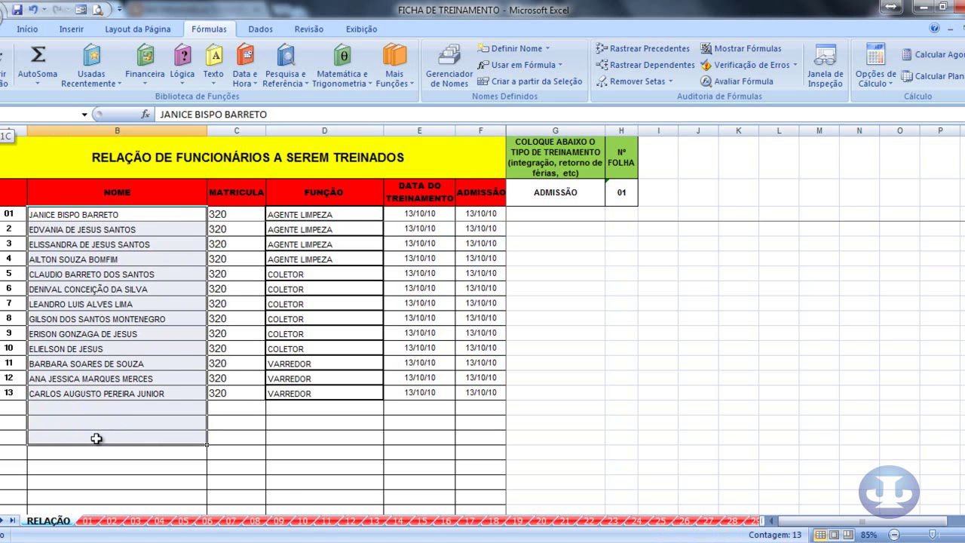
- Highlight the employees' MATRICULA entries and the FUNÇÃO entries on the RELAÇÃO sheet
left_click_drag(215, 214, 220, 426)
left_click_drag(302, 222, 301, 417)
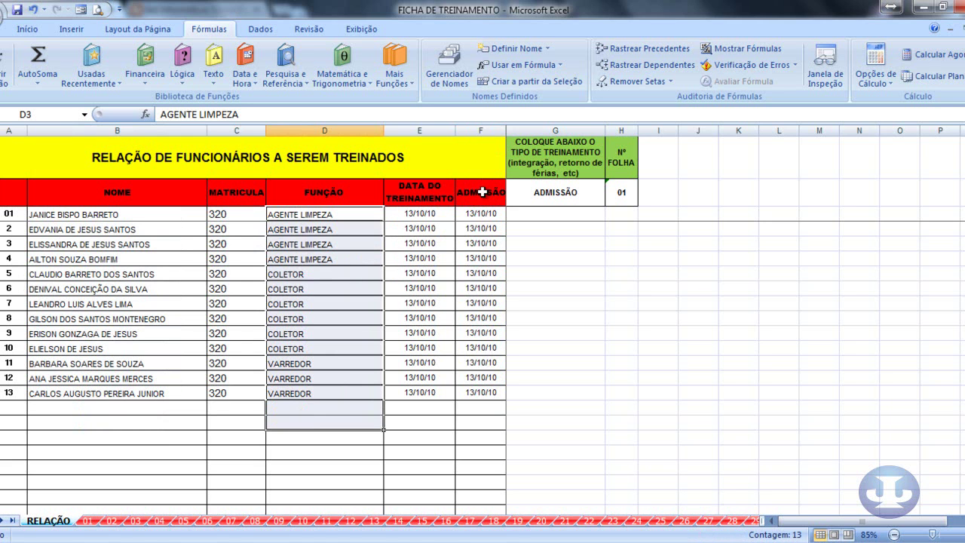
- Group the training record sheets 01 to 20, bring up the print settings for the selected sheets, and cancel printing
left_click(89, 525)
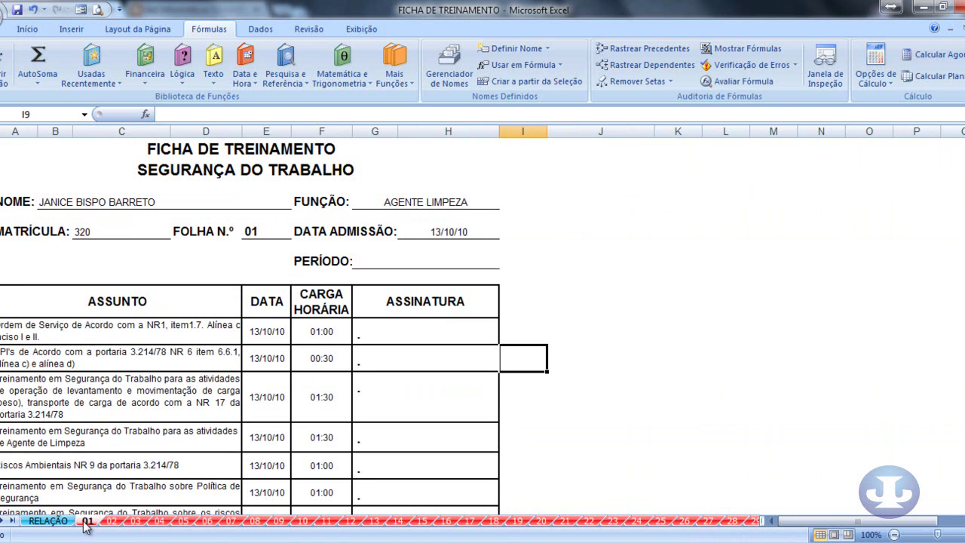
left_click(538, 522, "shift")
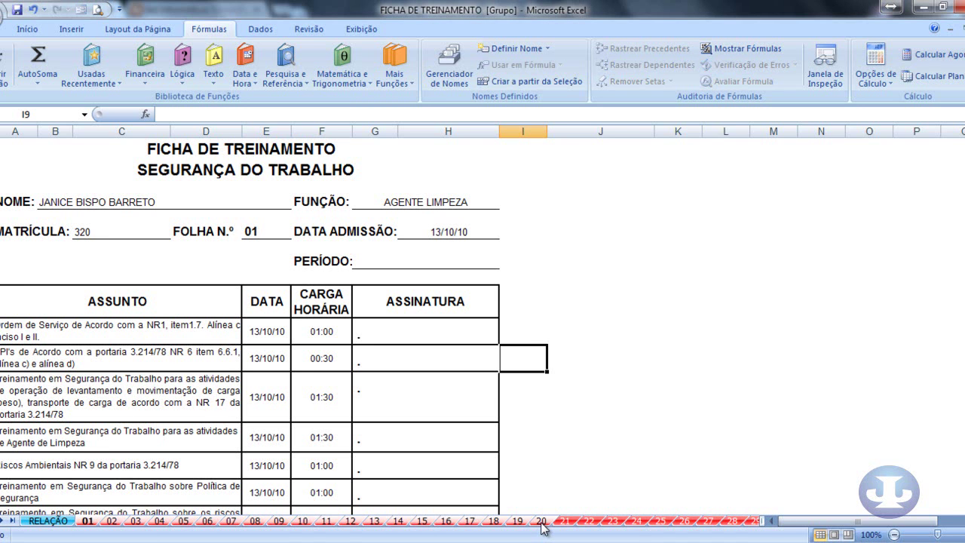
right_click(542, 526)
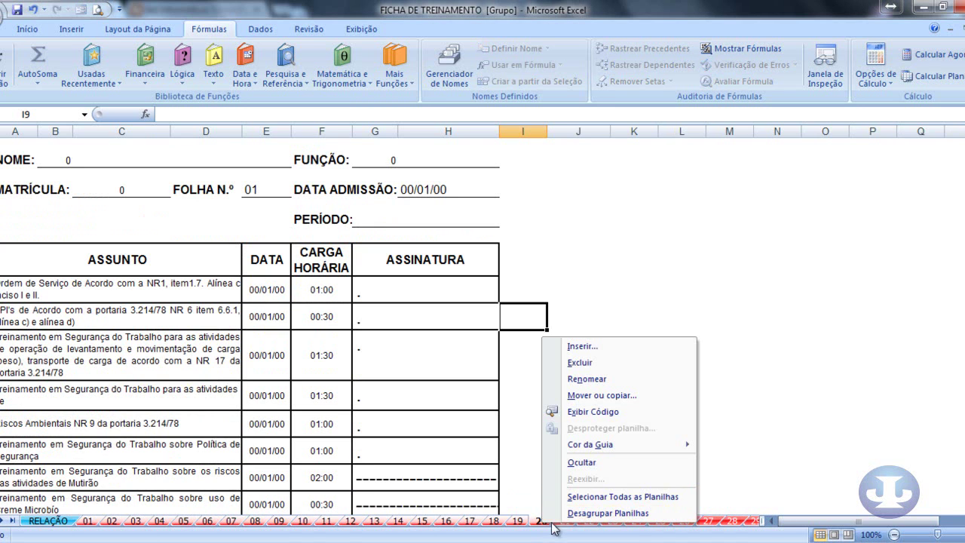
left_click(539, 523)
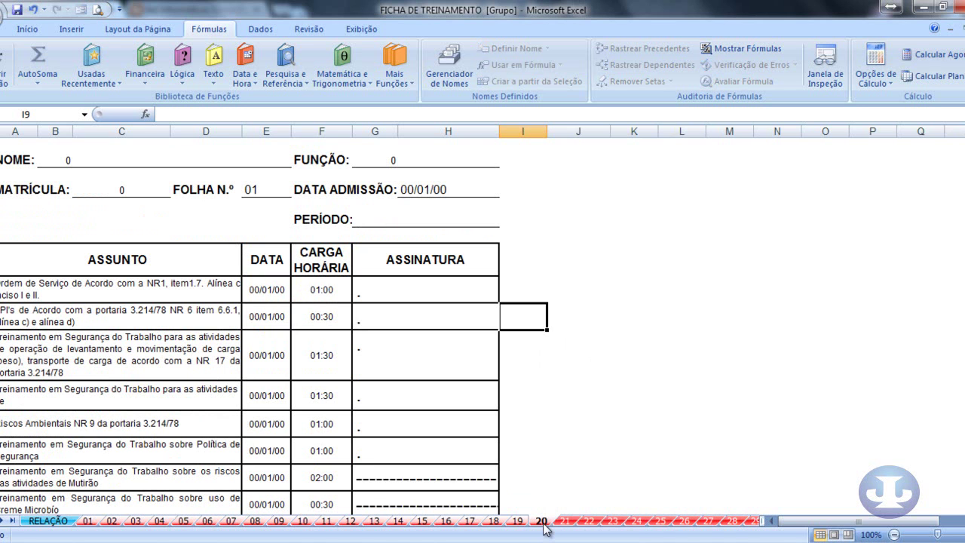
key("ctrl+p")
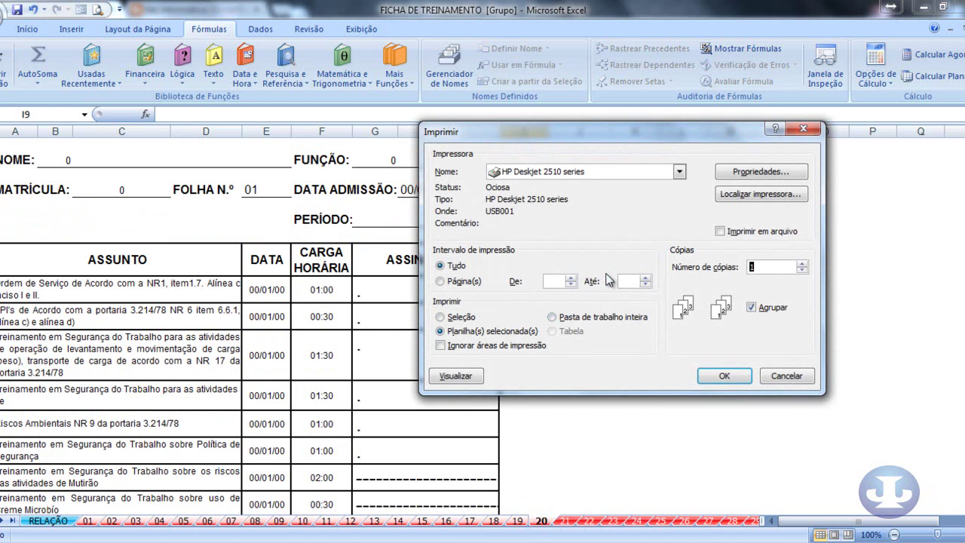
left_click(786, 379)
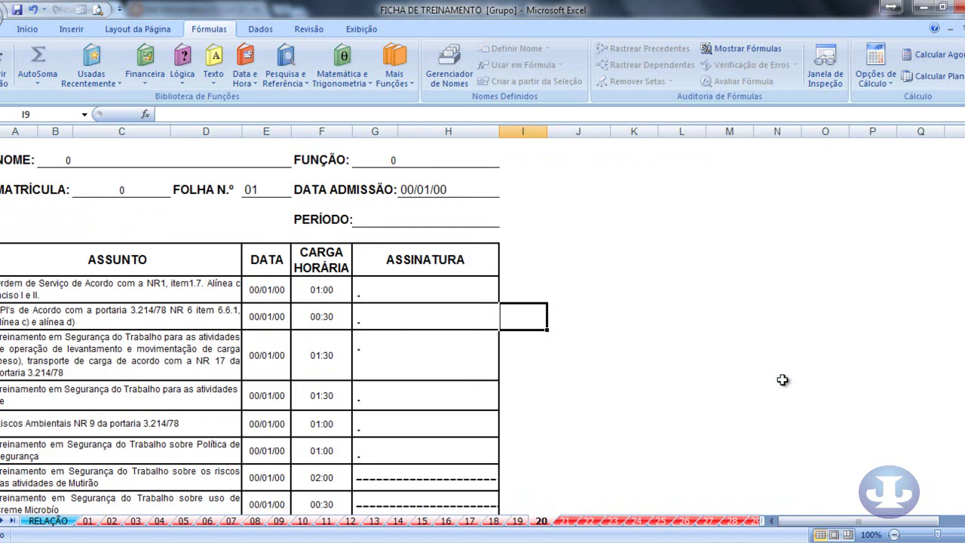
- Go to the declaration sheet D 01 through the workbook's sheet list and group sheets D 01 to D 21
right_click(5, 522)
left_click(30, 519)
scroll(44, 503, "down", 1)
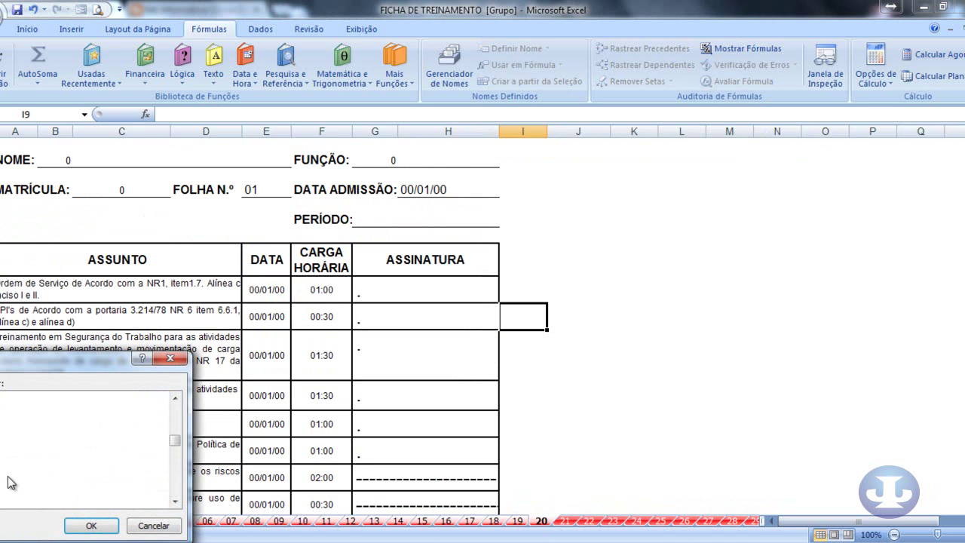
left_click(4, 464)
double_click(4, 464)
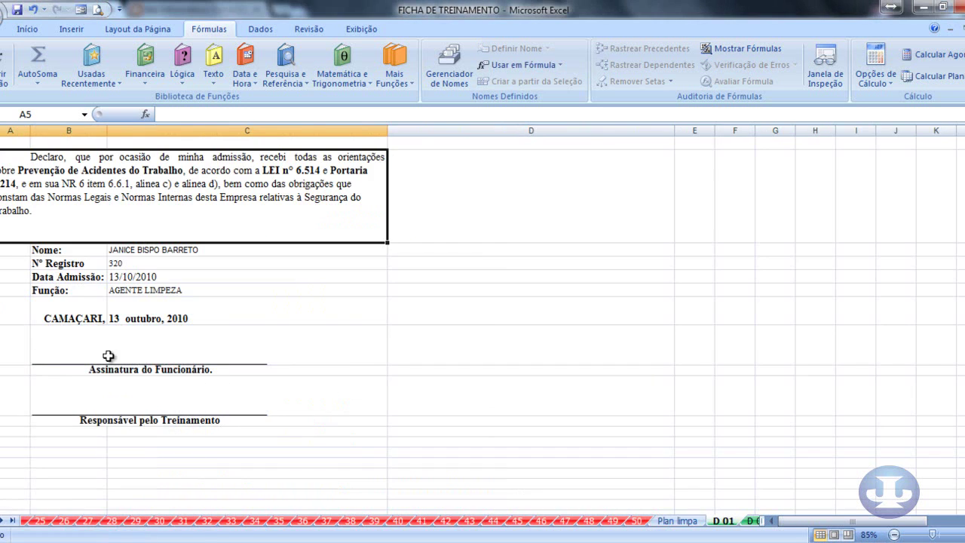
left_click(2, 520)
left_click_drag(3, 520, 3, 526)
left_click(455, 526, "shift")
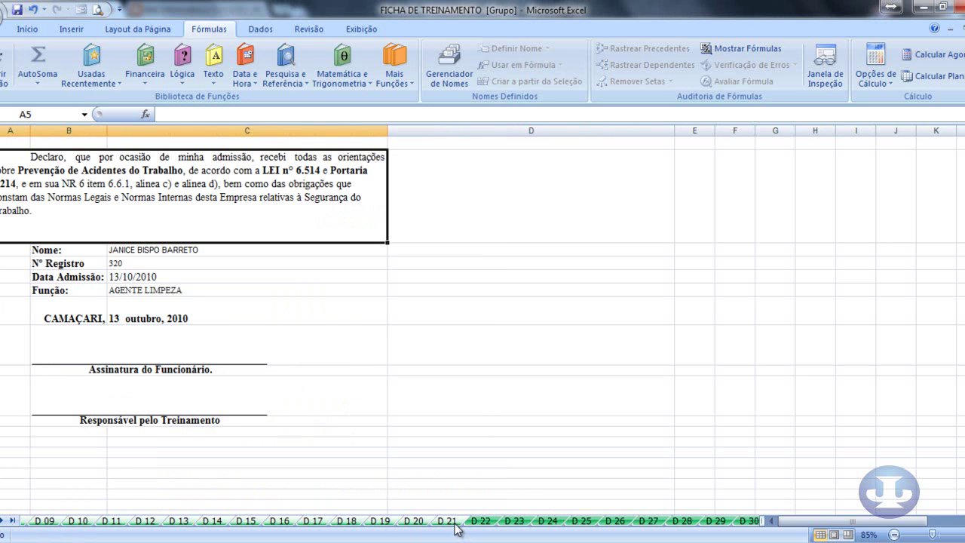
- Go to the OR 01 service order and examine its CARGO/FUNÇÃO cell, signature block and instructions formula
right_click(2, 526)
left_click(24, 511)
scroll(61, 460, "down", 5)
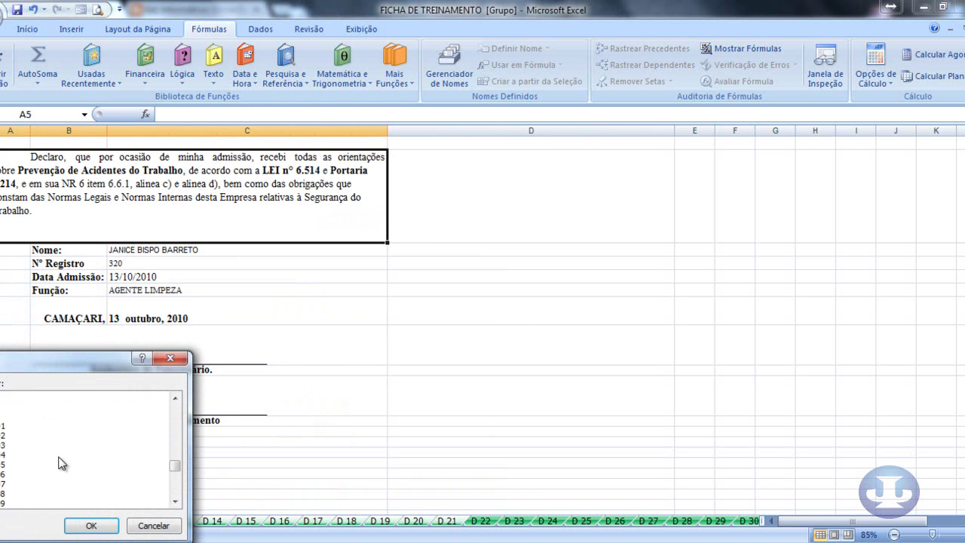
left_click(10, 427)
double_click(10, 429)
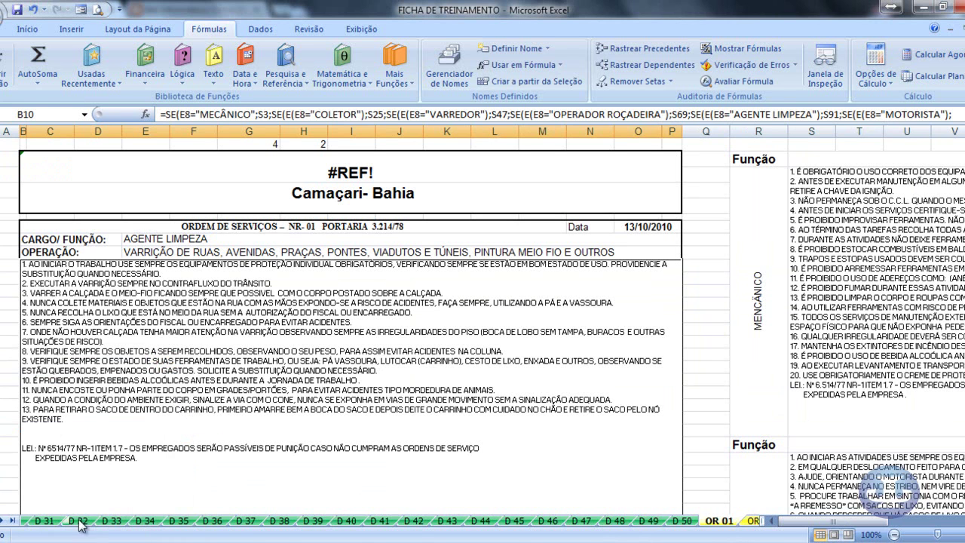
left_click(149, 240)
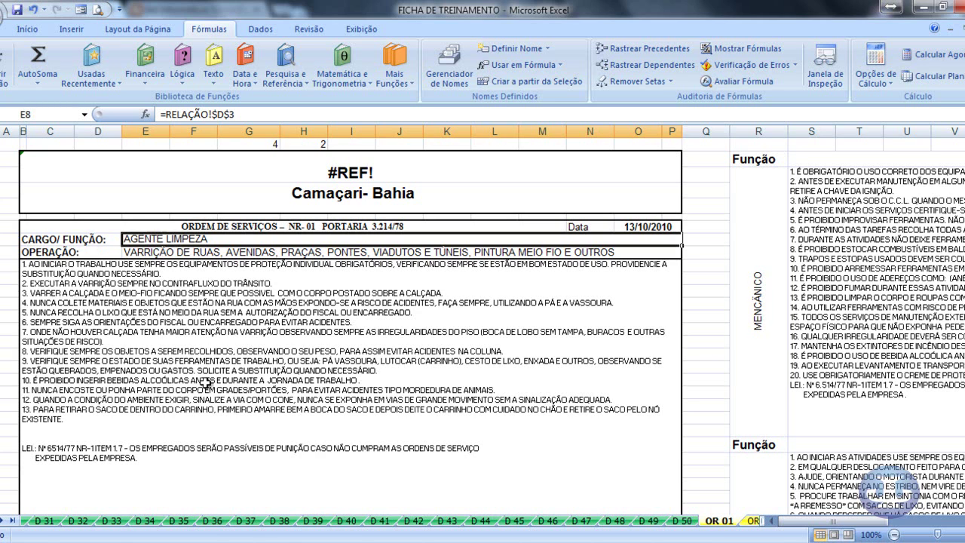
scroll(199, 367, "down", 2)
scroll(110, 364, "down", 1)
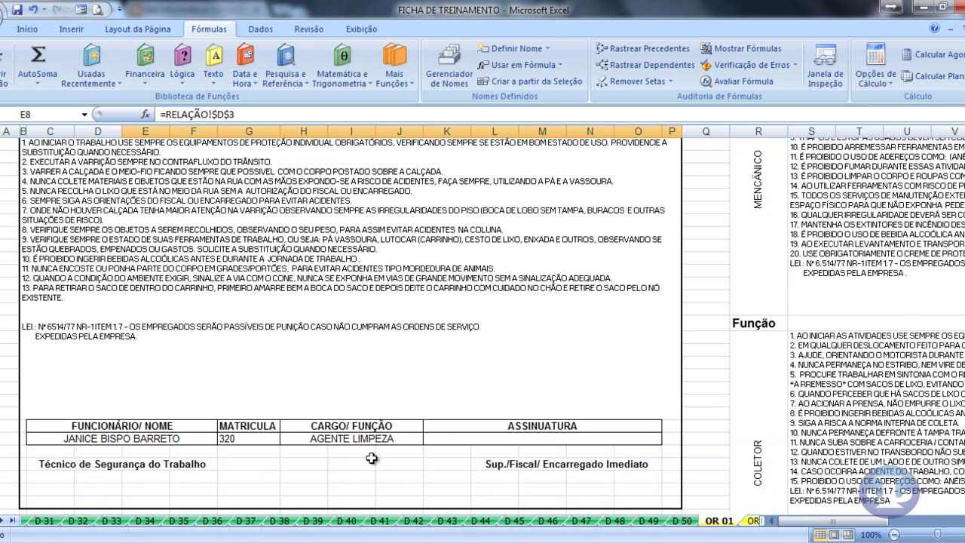
scroll(372, 459, "up", 3)
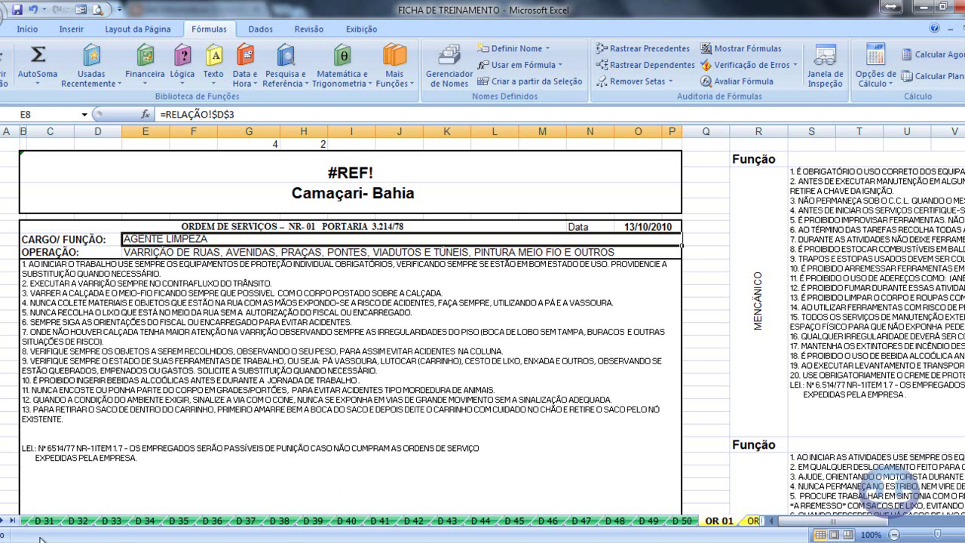
left_click(4, 520)
left_click(121, 382)
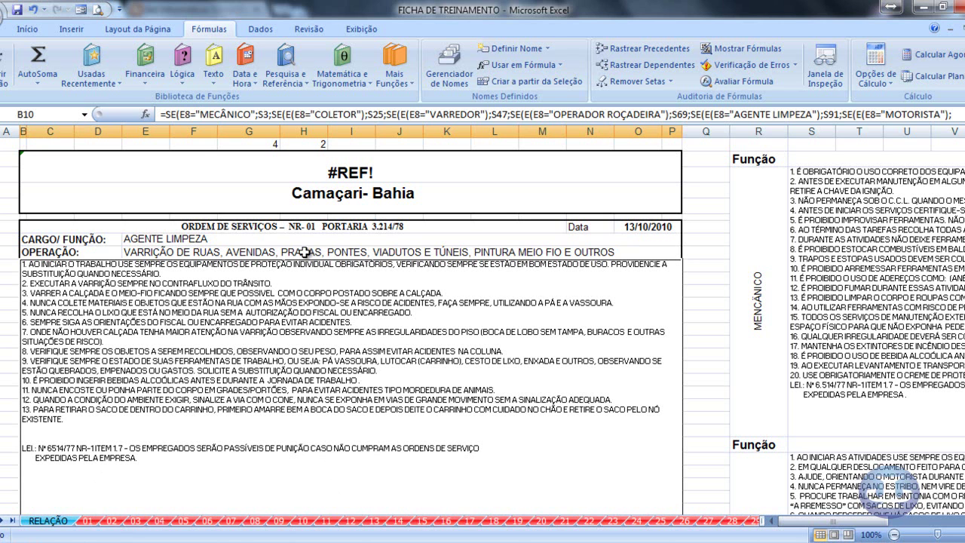
- Return to the RELAÇÃO sheet and point out a COLETOR entry in the FUNÇÃO column
left_click(48, 520)
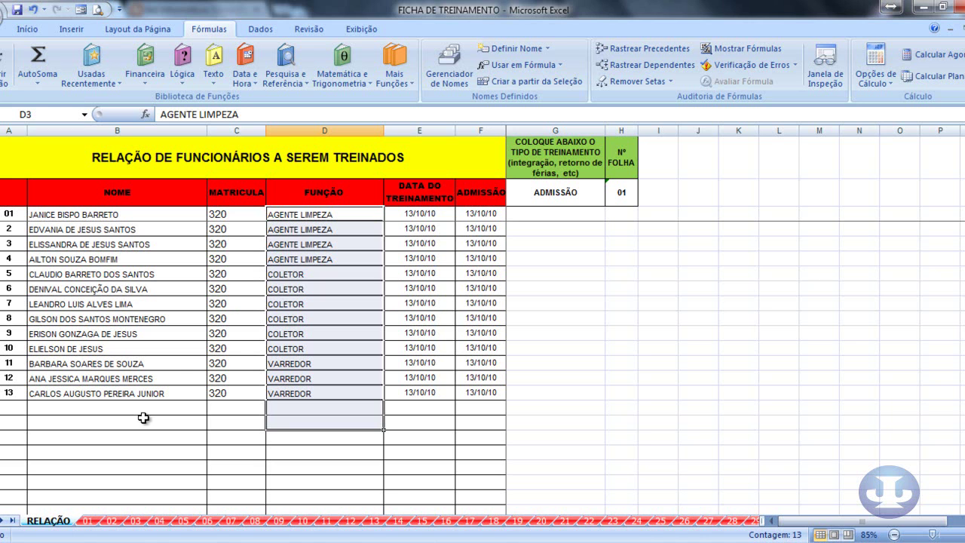
left_click(323, 334)
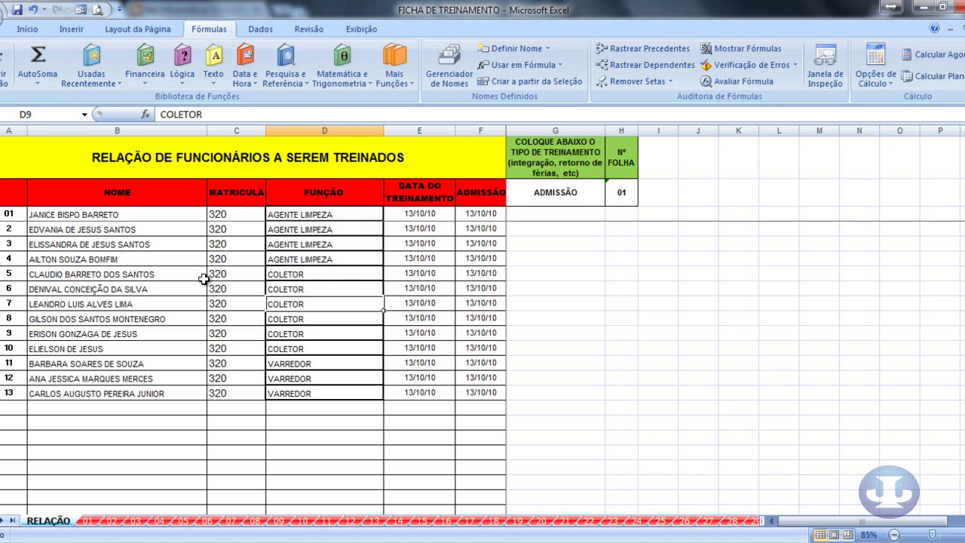
- Open training record 01 and examine its NOME and FUNÇÃO fields and the blank cells above the ASSUNTO table
left_click(89, 522)
left_click(64, 203)
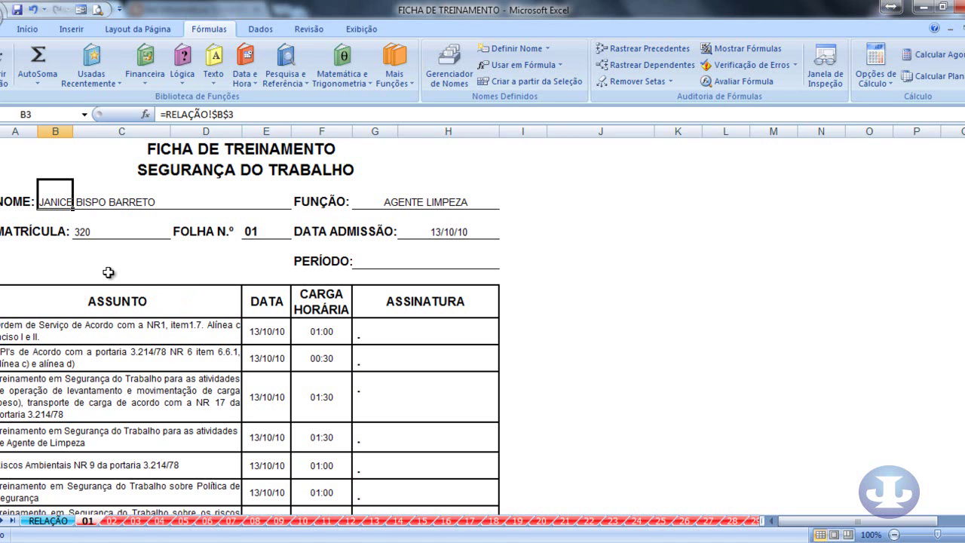
left_click(78, 278)
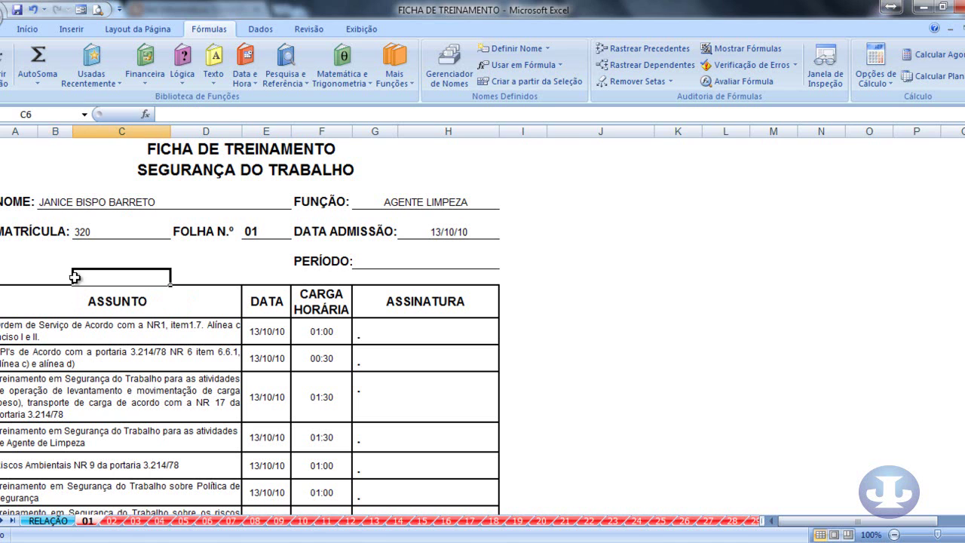
left_click(17, 273)
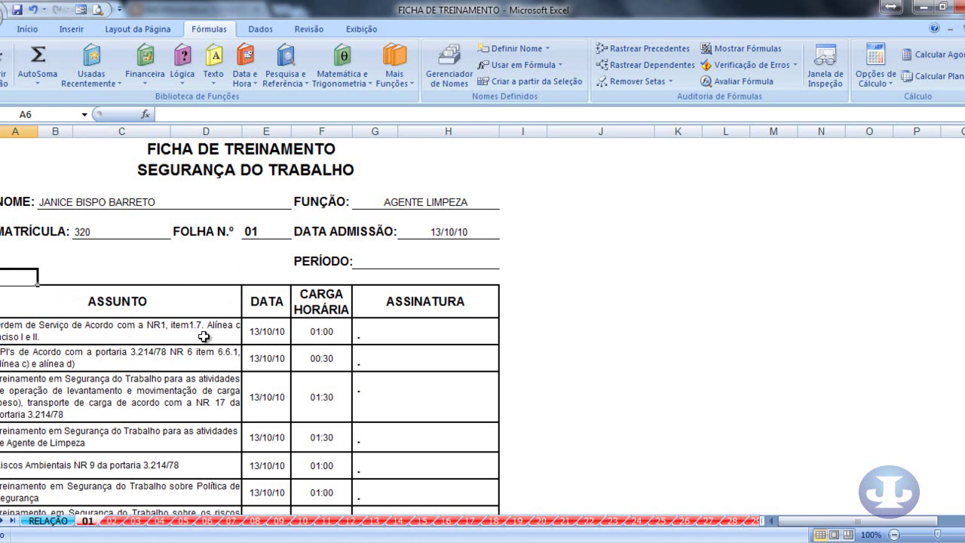
left_click(19, 252)
left_click(56, 256)
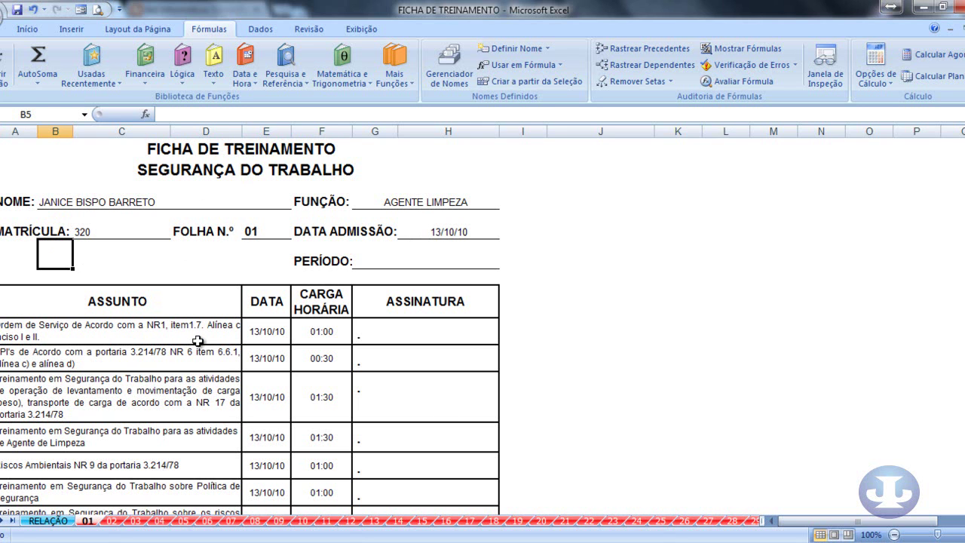
left_click(410, 200)
left_click(70, 199)
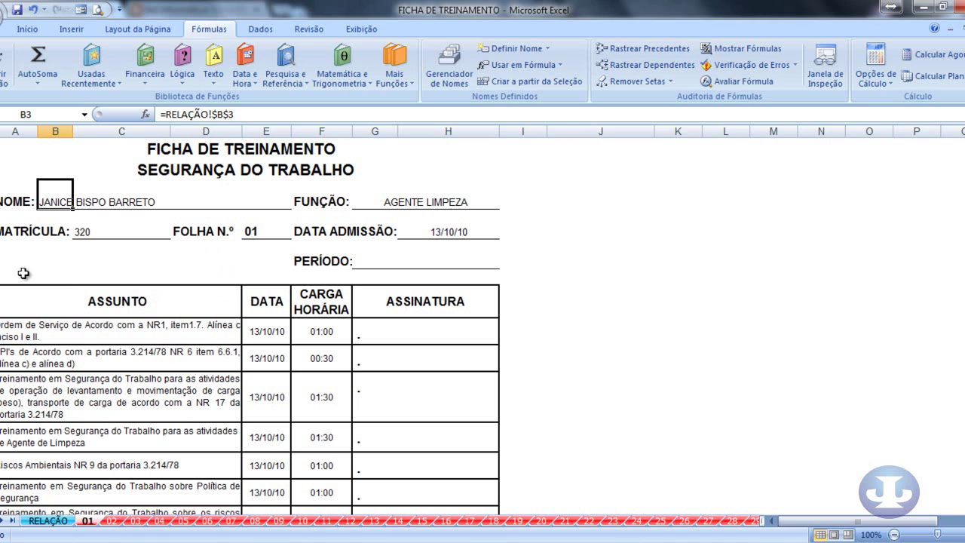
left_click(5, 257)
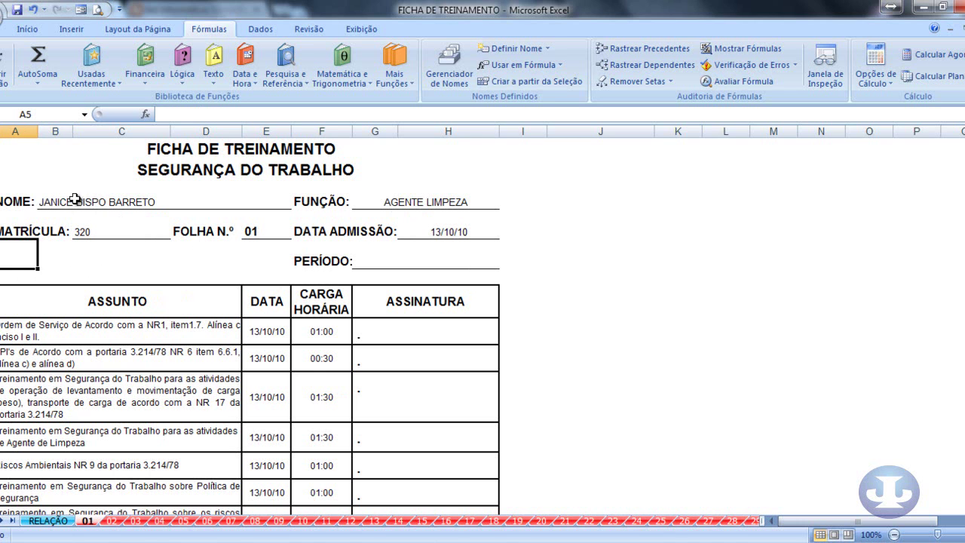
left_click_drag(9, 148, 41, 314)
left_click(36, 255)
- Revisit RELAÇÃO, go back to sheet 01 and trace the precedents of the NOME value in cell B3
left_click(50, 521)
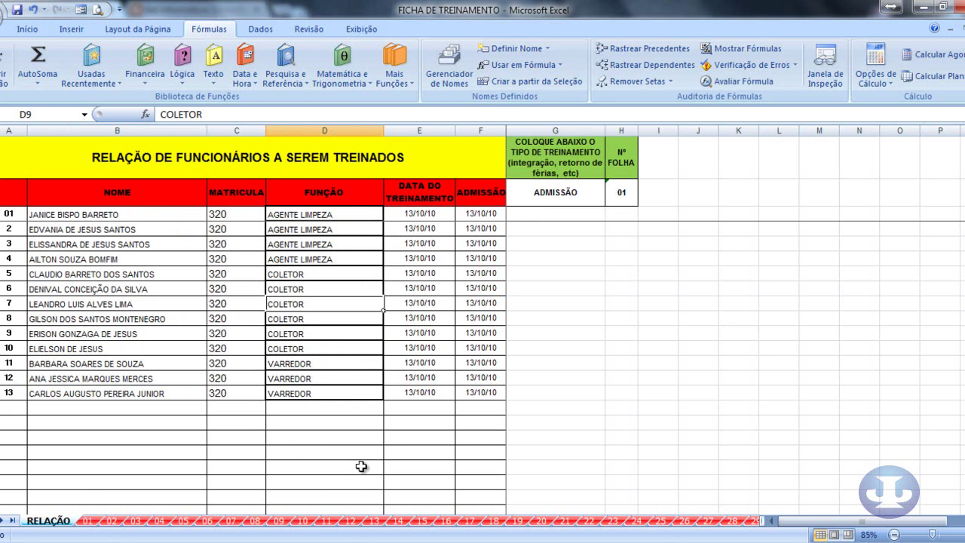
left_click(390, 449)
left_click(88, 521)
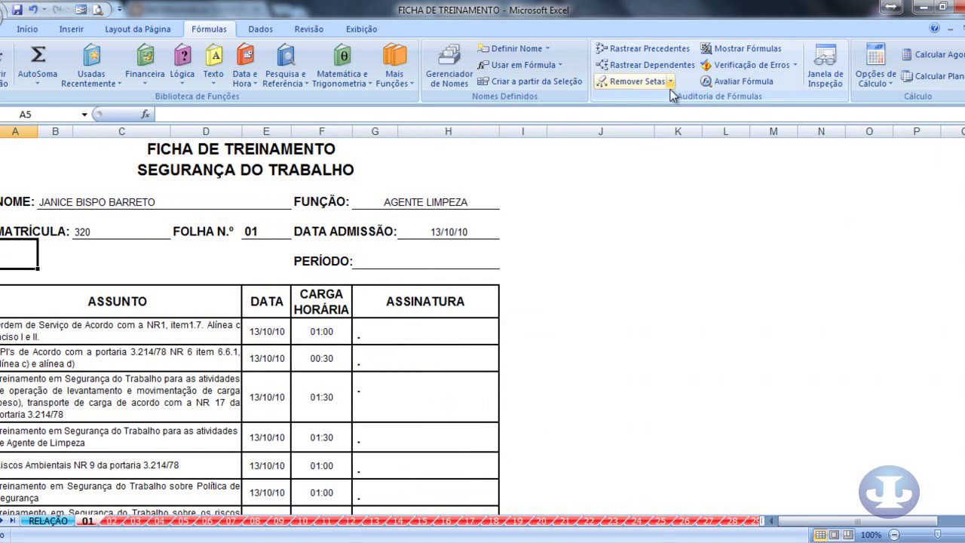
left_click(27, 30)
left_click(209, 29)
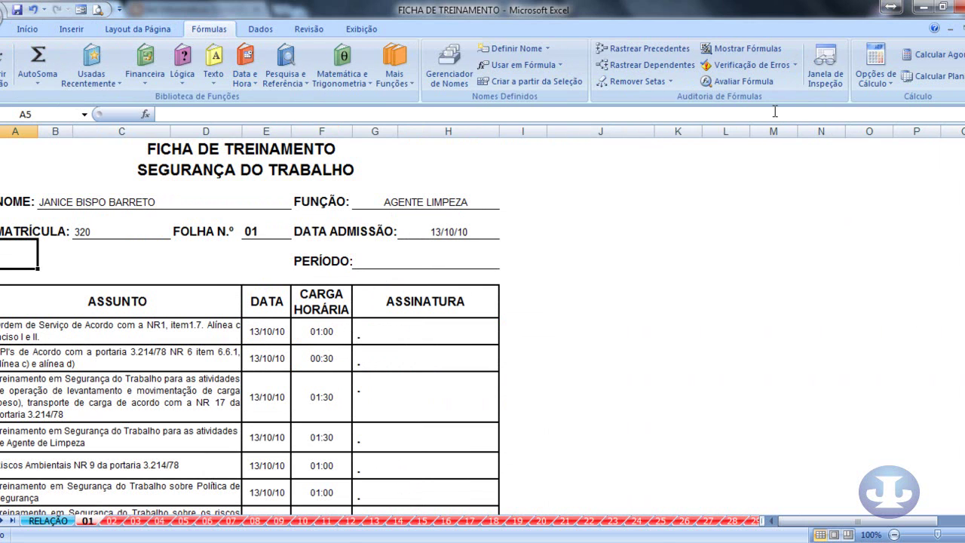
left_click(59, 207)
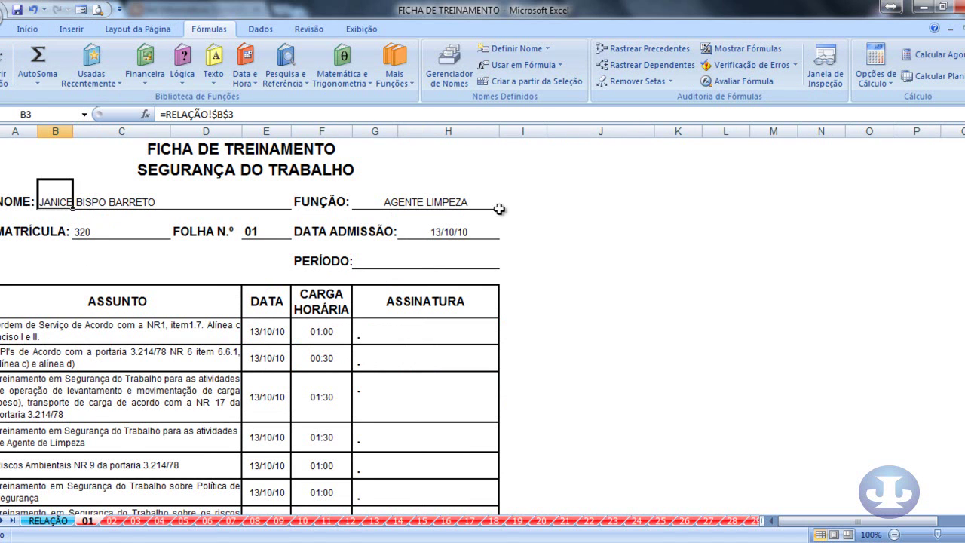
left_click(637, 51)
left_click(640, 49)
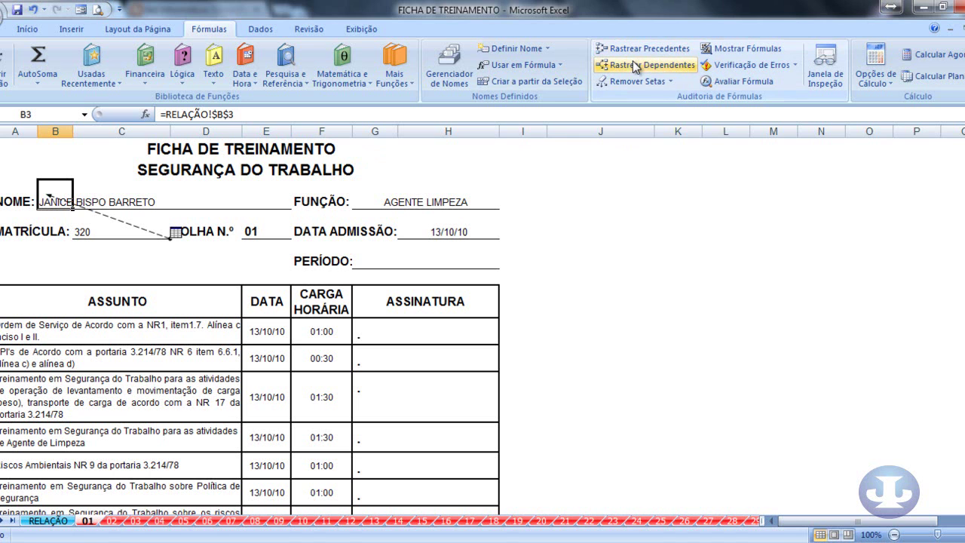
- Examine the precedent arrow beside FOLHA N.º and highlight the RELAÇÃO!$B$3 reference in the NOME cell's formula
left_click(174, 234)
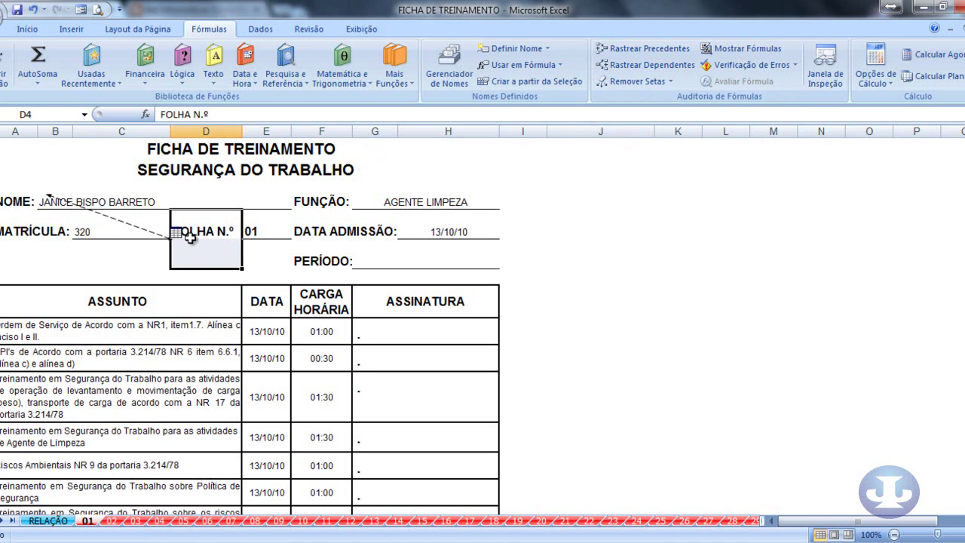
left_click(53, 204)
left_click(188, 244)
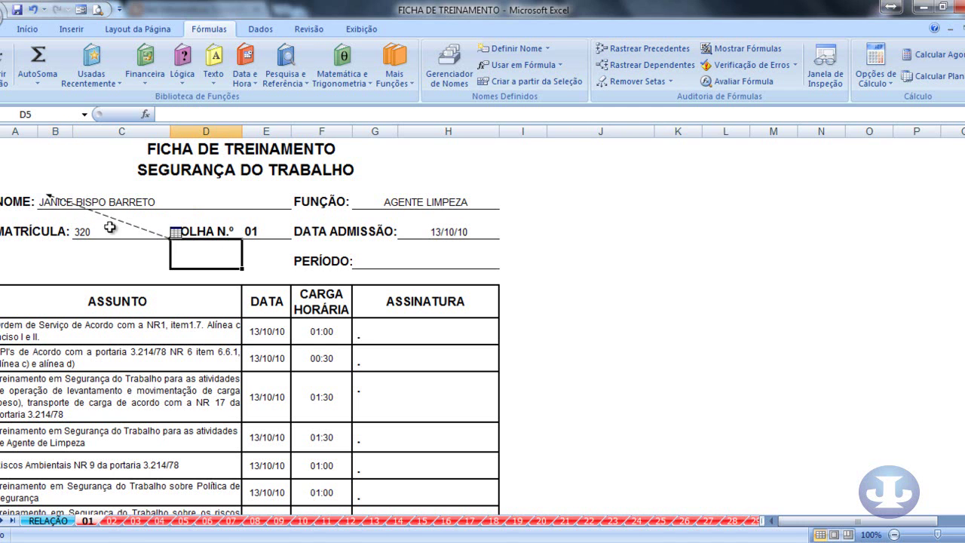
left_click(42, 194)
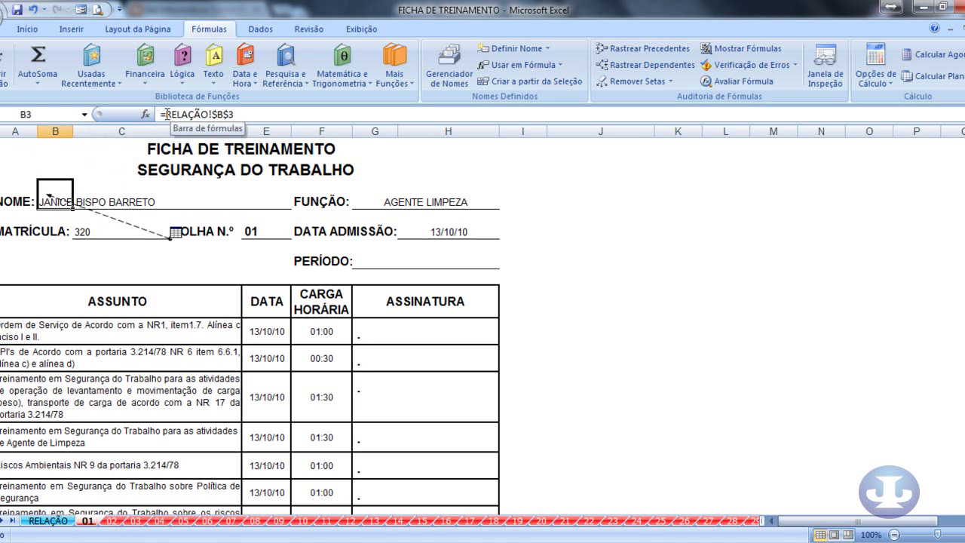
left_click_drag(165, 115, 224, 116)
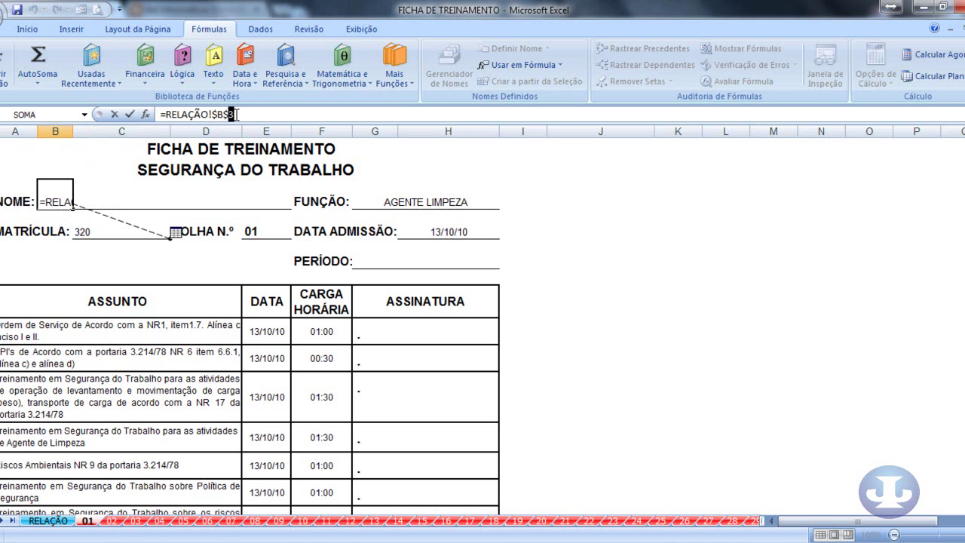
- Return to the RELAÇÃO sheet and select the first empty NOME cell below the employee list
left_click(49, 520)
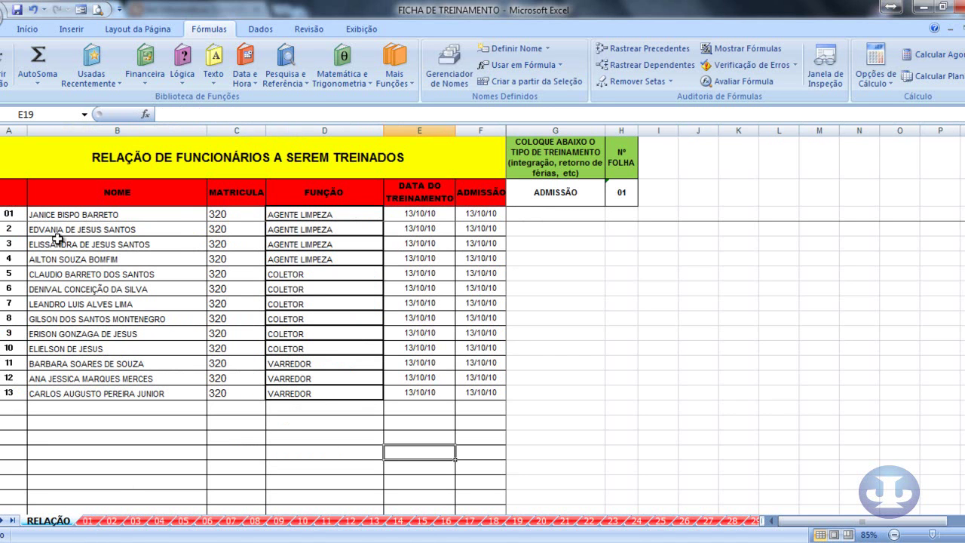
left_click(139, 453)
left_click(134, 408)
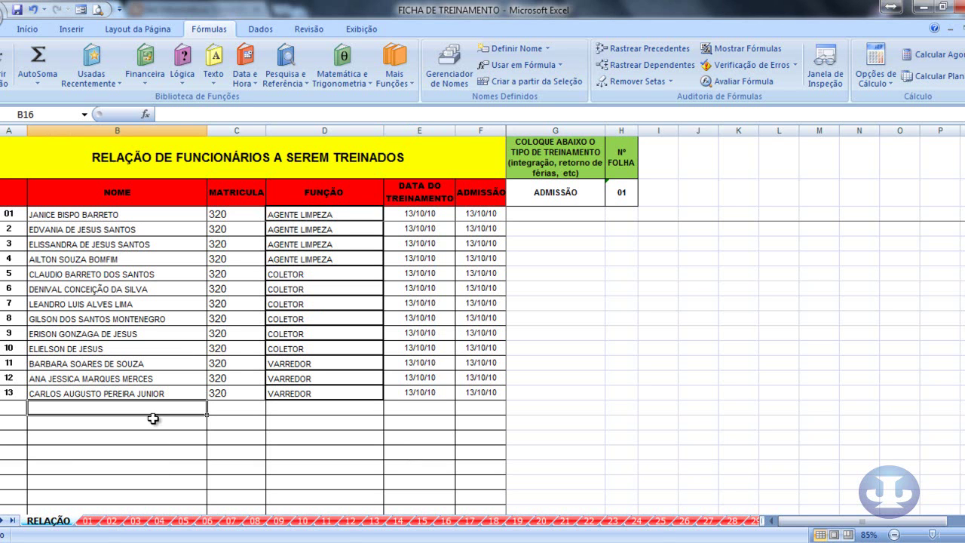
- Replace the first employee's name in the RELAÇÃO list with a different first name and check the NOME field on sheet 01
left_click(87, 521)
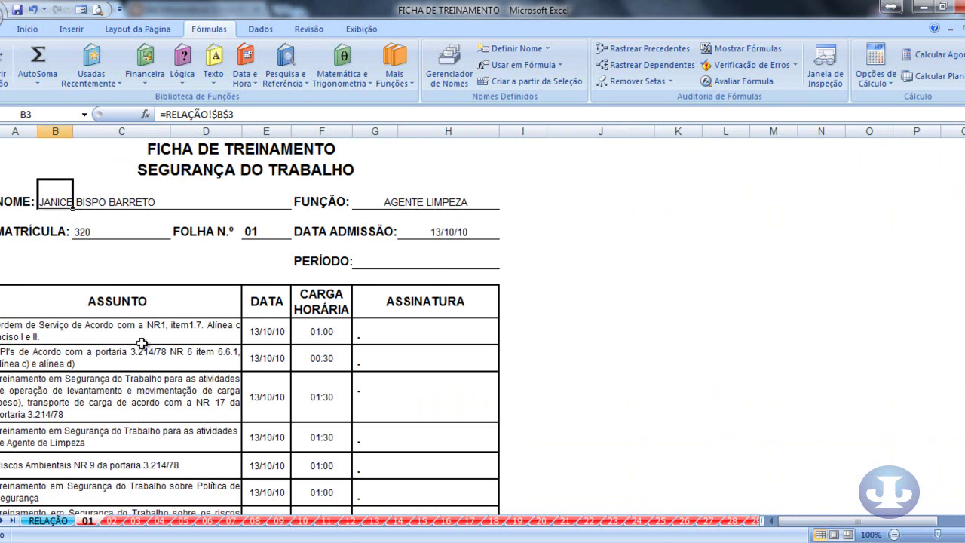
left_click(49, 521)
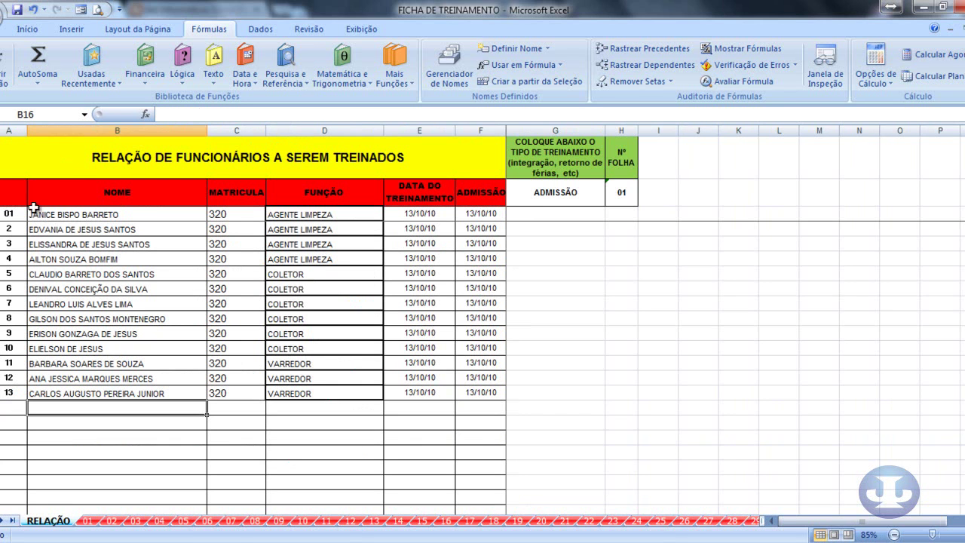
left_click(57, 215)
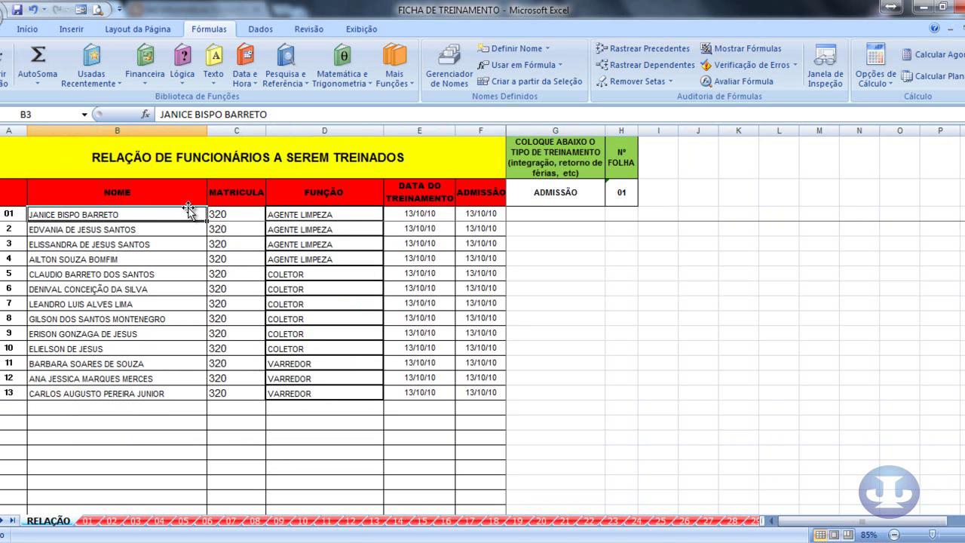
type("Juni")
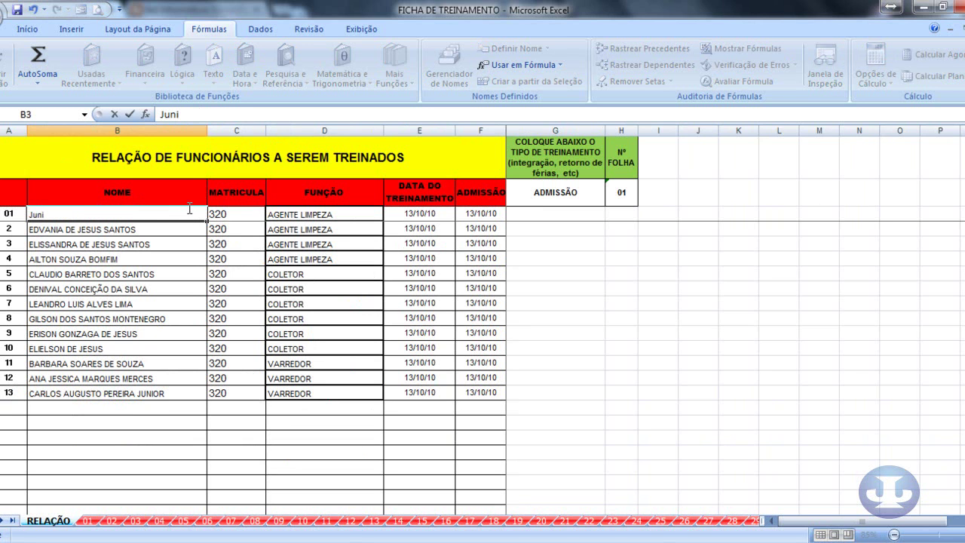
type("or")
key("Return")
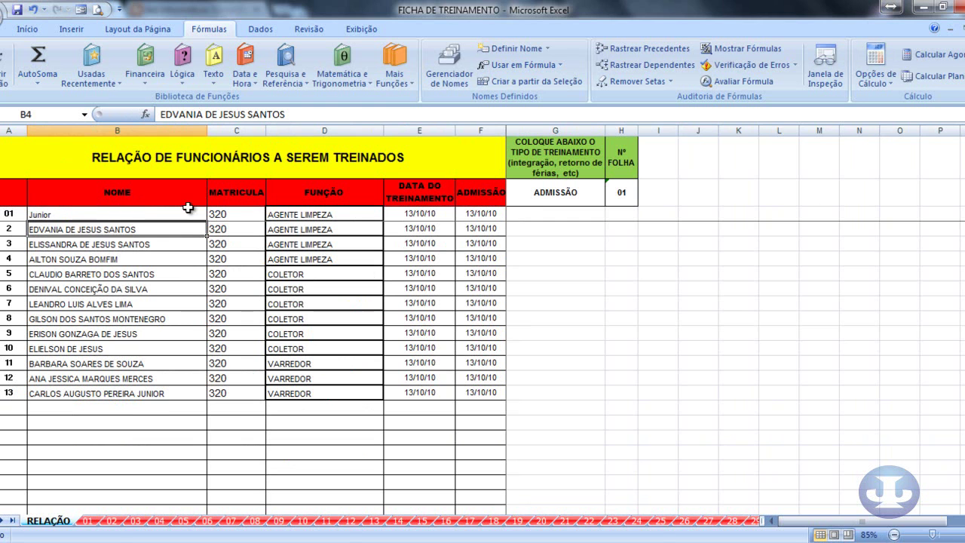
left_click(89, 521)
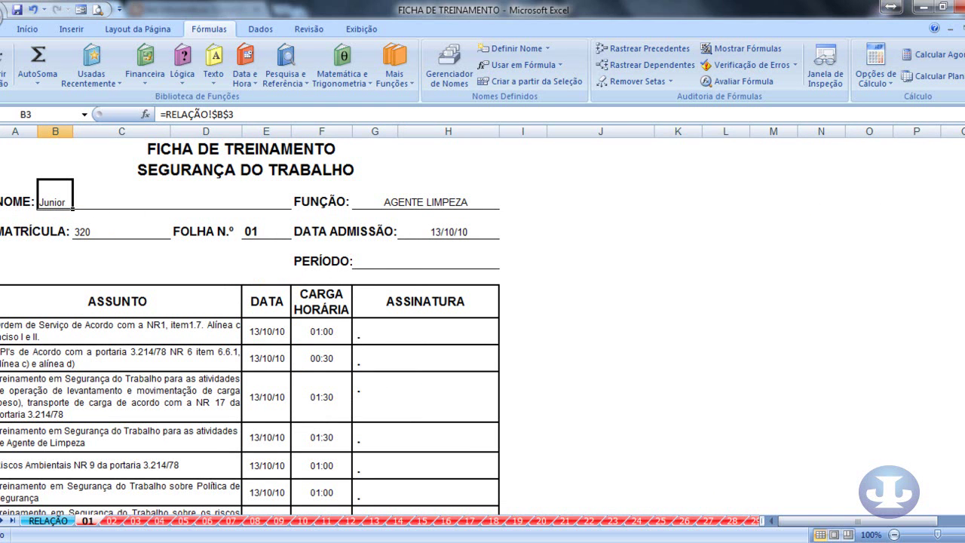
- Set the first employee's FUNÇÃO in RELAÇÃO to Motorista and check the linked FUNÇÃO field on sheet 01
left_click(45, 523)
left_click(319, 216)
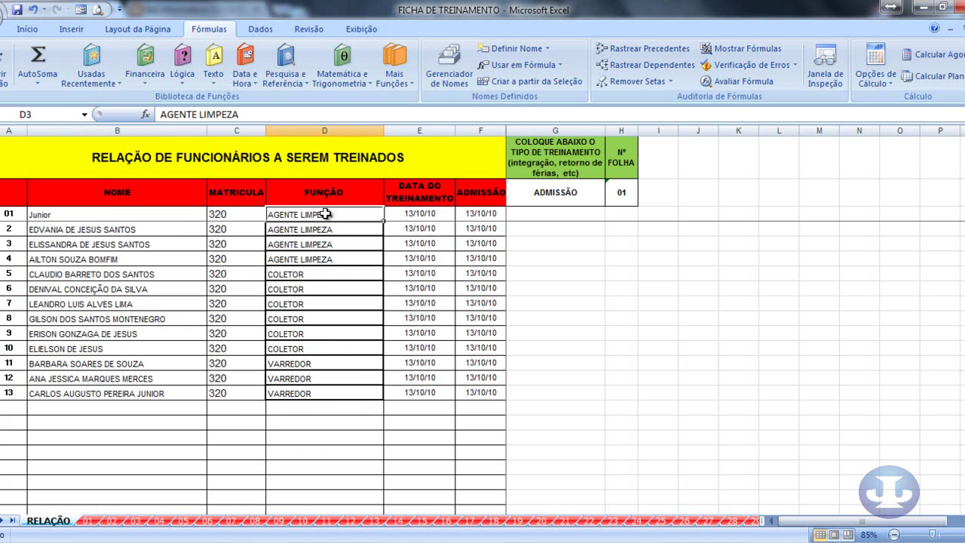
type("Mot")
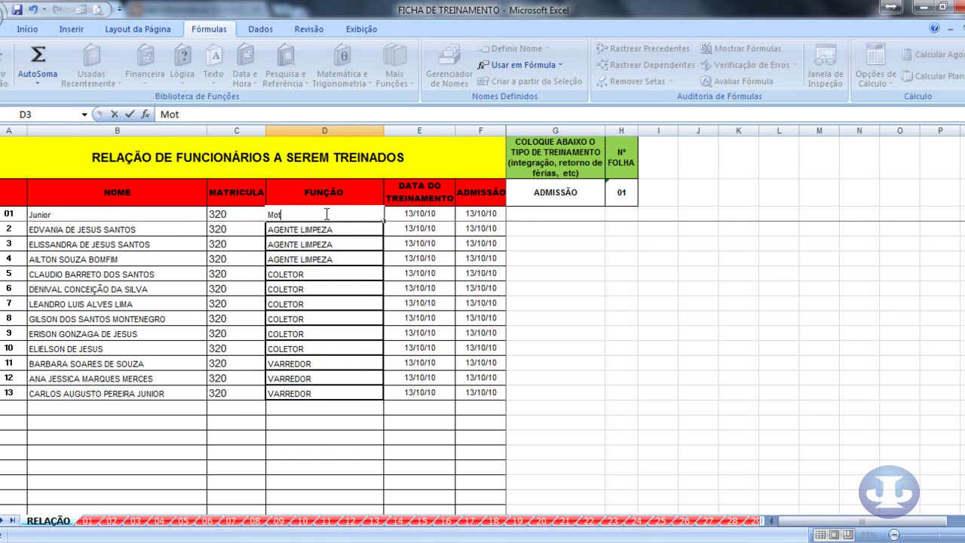
type("orista")
key("Return")
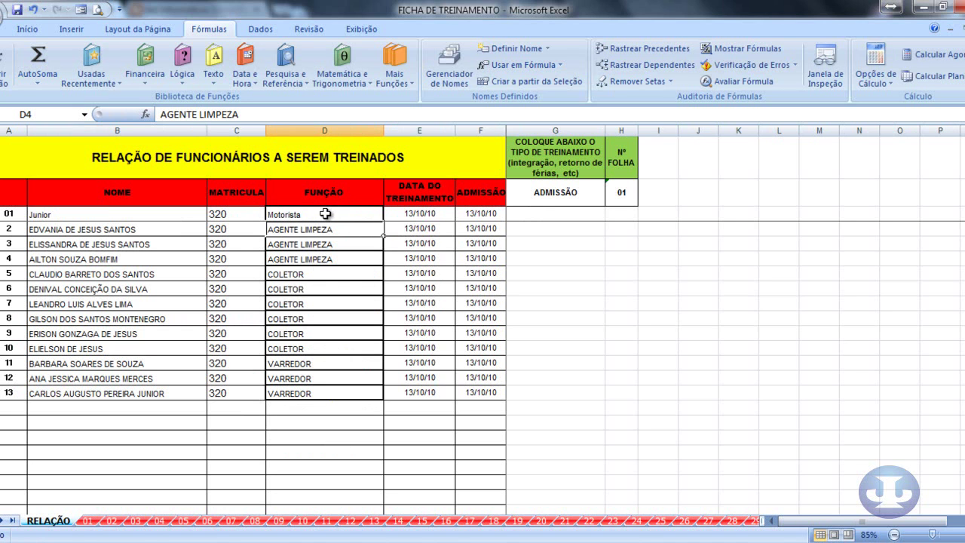
left_click(87, 521)
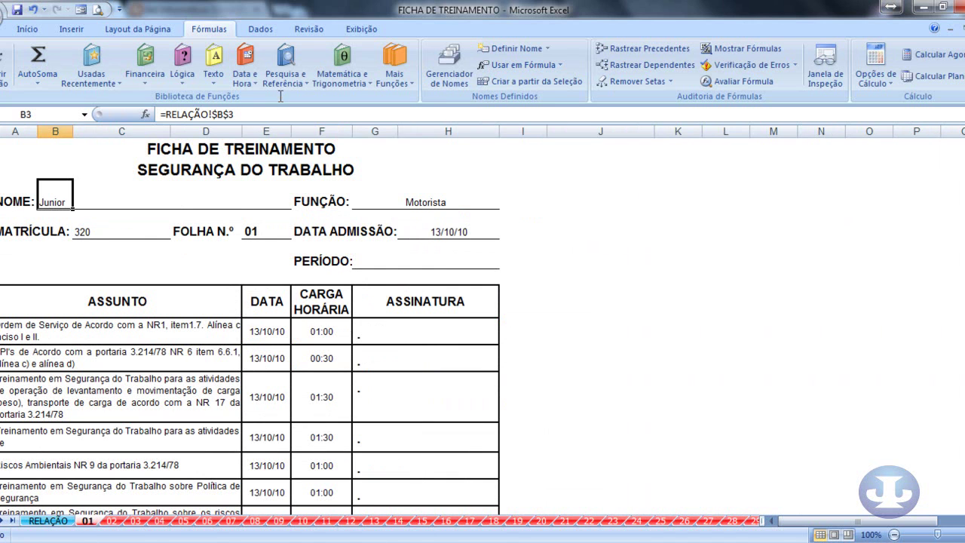
left_click(405, 199)
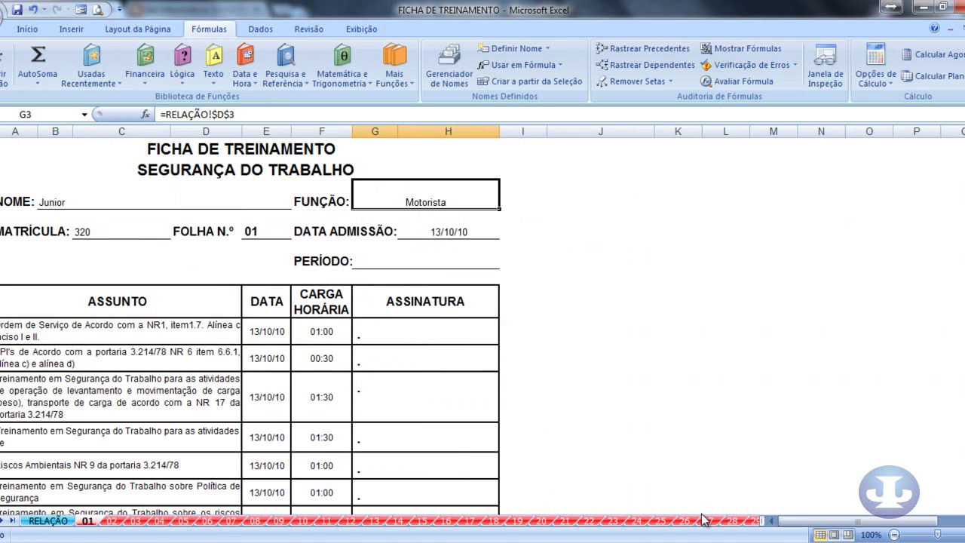
- Open declaration sheet D 01 and examine its Nome and Função fields
right_click(12, 522)
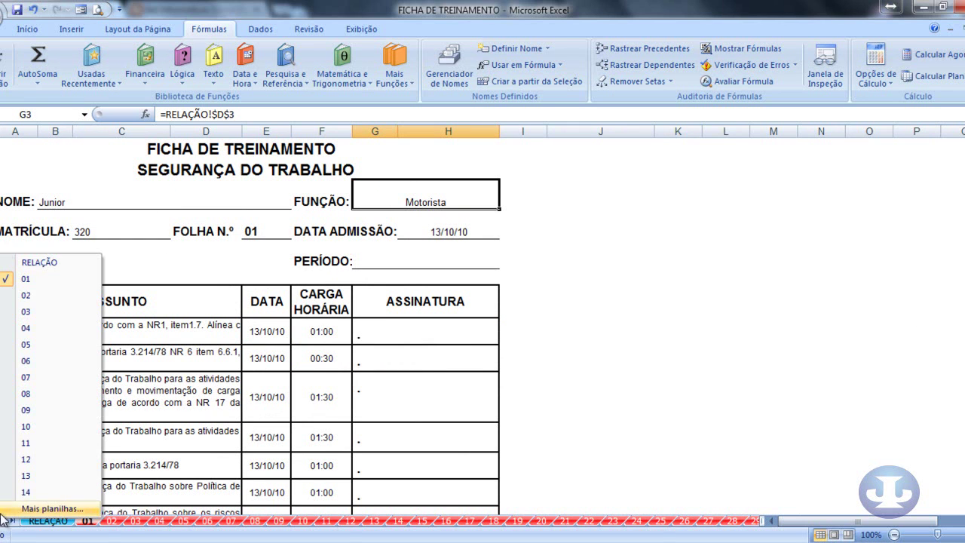
left_click(51, 509)
scroll(44, 509, "down", 5)
scroll(1, 437, "up", 1)
left_click(8, 435)
left_click(91, 526)
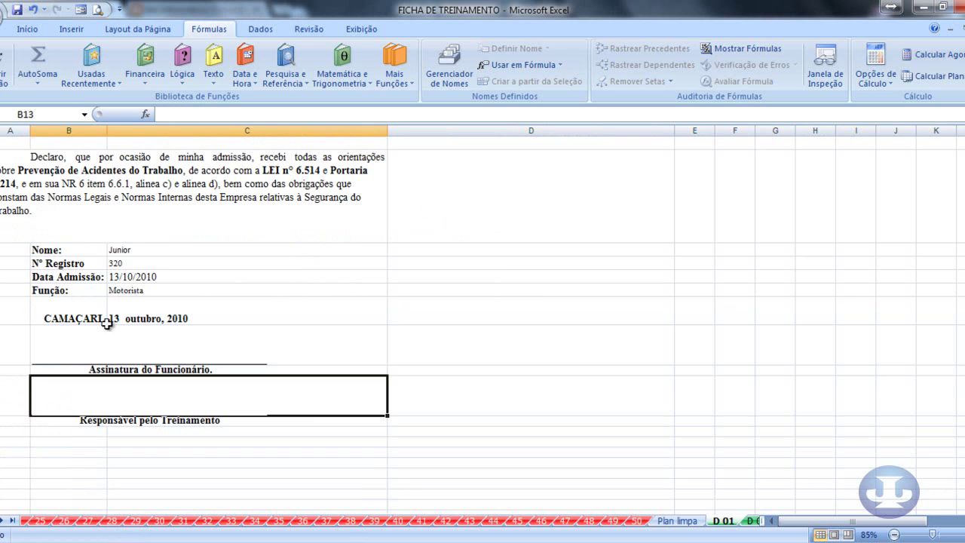
left_click(122, 251)
left_click(129, 290)
right_click(3, 526)
left_click(43, 505)
scroll(41, 497, "down", 5)
scroll(41, 497, "up", 1)
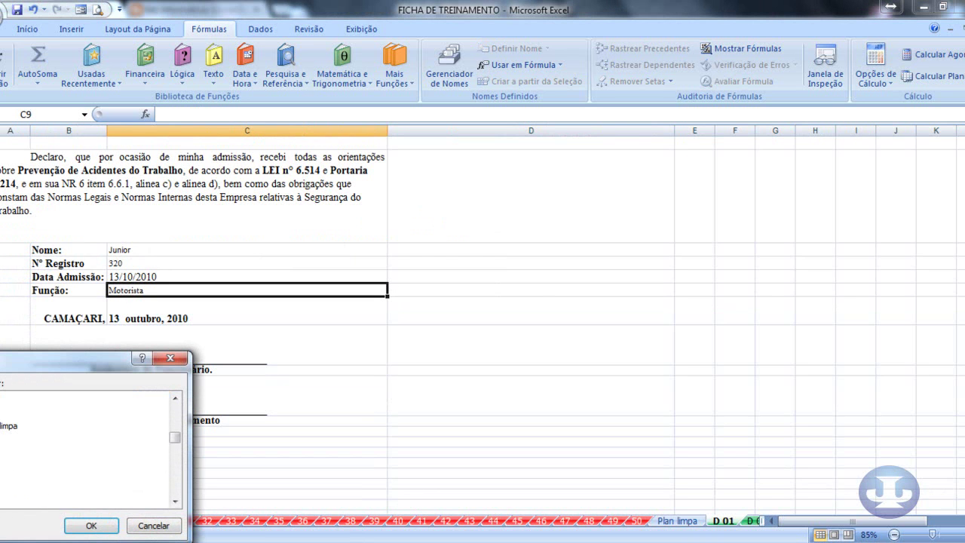
left_click(75, 435)
left_click(91, 527)
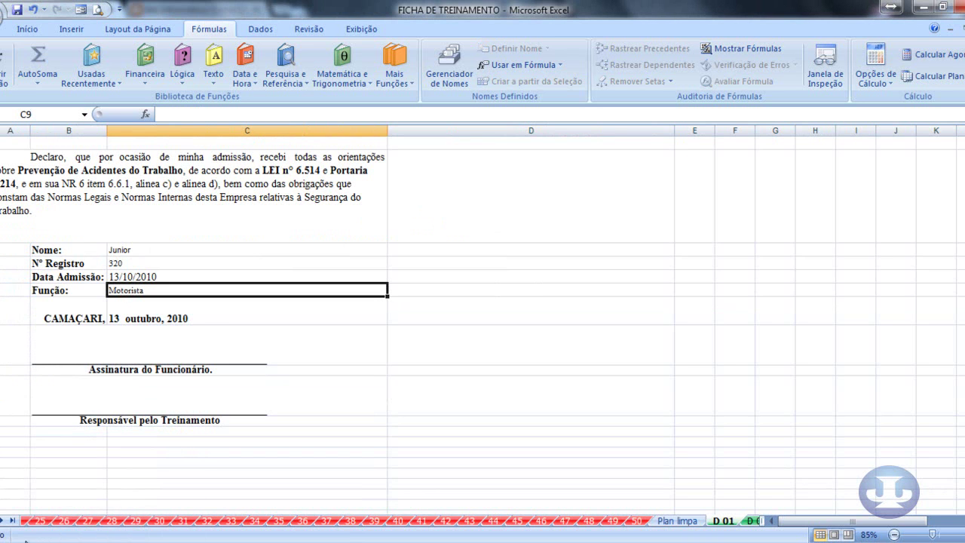
- Open service order OR 01 and examine its CARGO/FUNÇÃO field and the FUNCIONÁRIO/NOME entry in the signature table
right_click(4, 526)
left_click(34, 513)
scroll(30, 500, "down", 10)
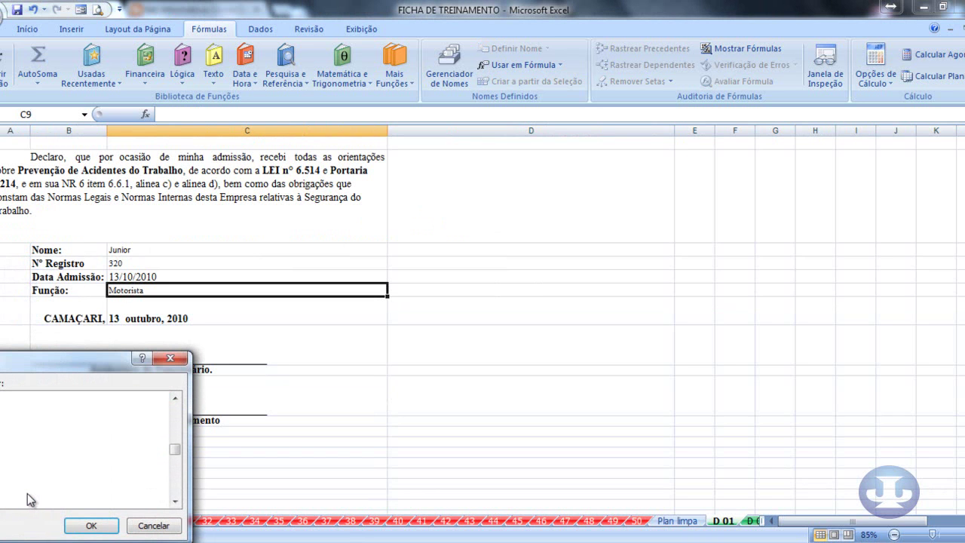
scroll(31, 500, "down", 2)
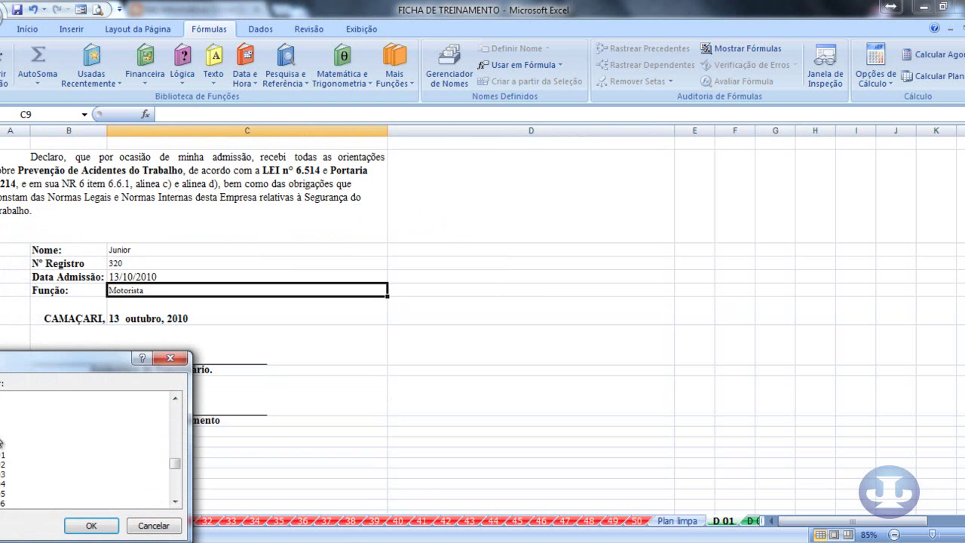
left_click(3, 456)
left_click(91, 526)
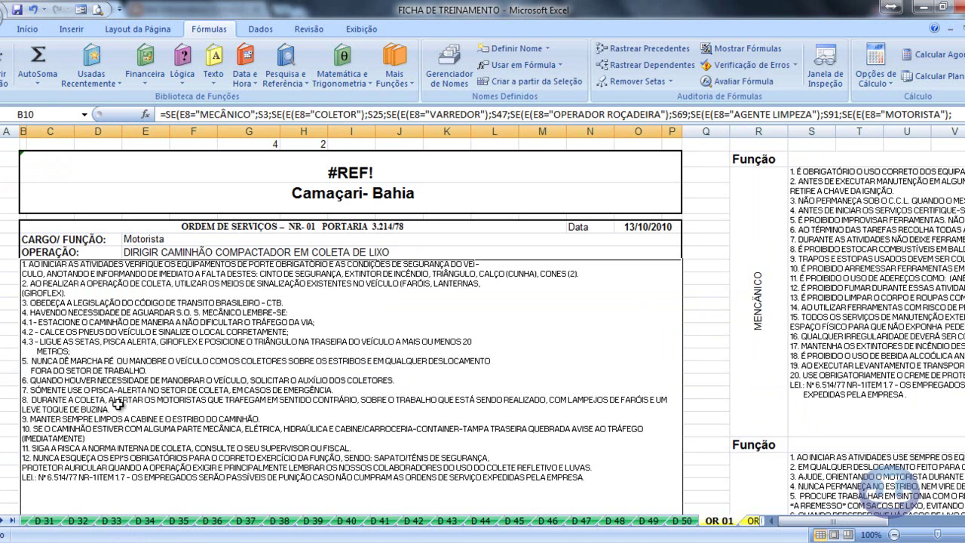
left_click(153, 239)
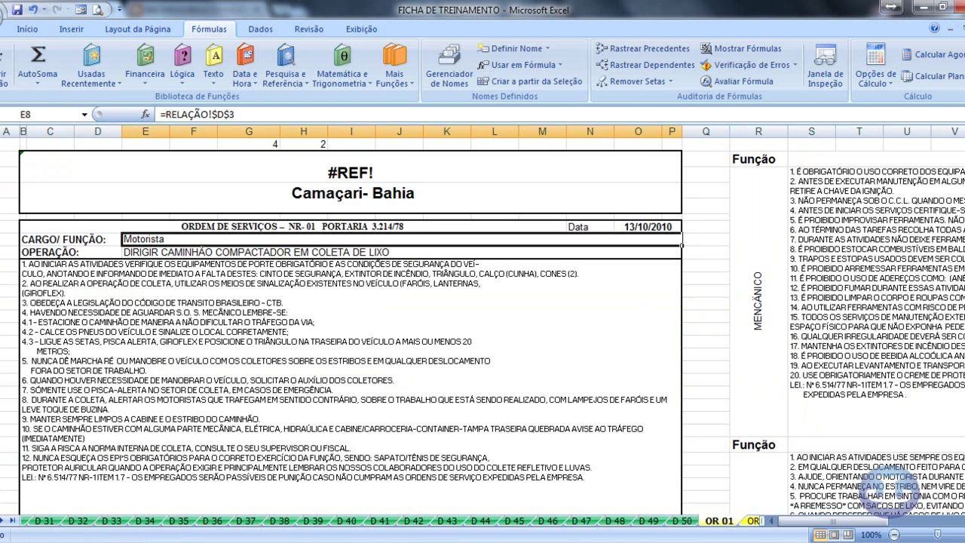
scroll(152, 240, "down", 7)
left_click(121, 326)
scroll(124, 401, "up", 6)
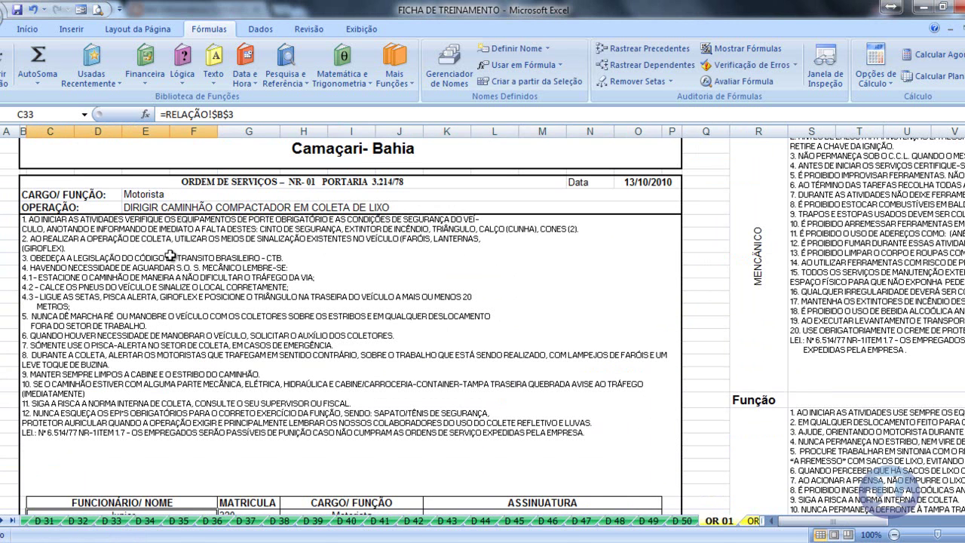
left_click(153, 193)
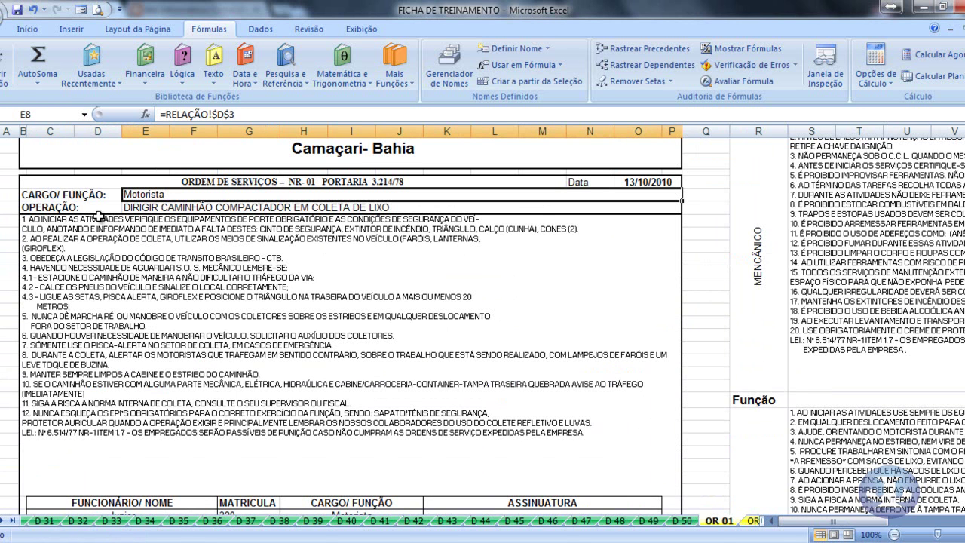
- Return to the RELAÇÃO list, reopen training record 01 and select its NOME value in cell B3
left_click(4, 521)
left_click(51, 520)
left_click(119, 440)
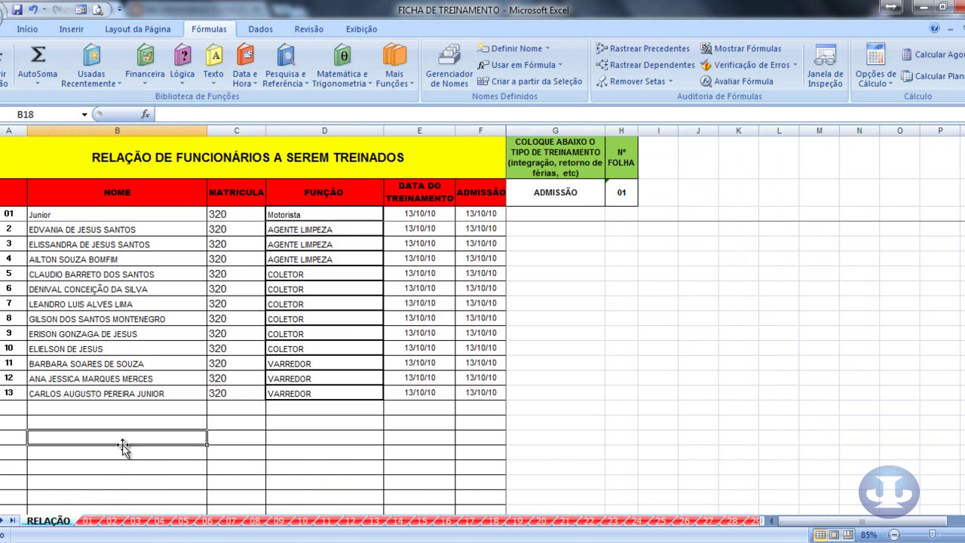
left_click(88, 521)
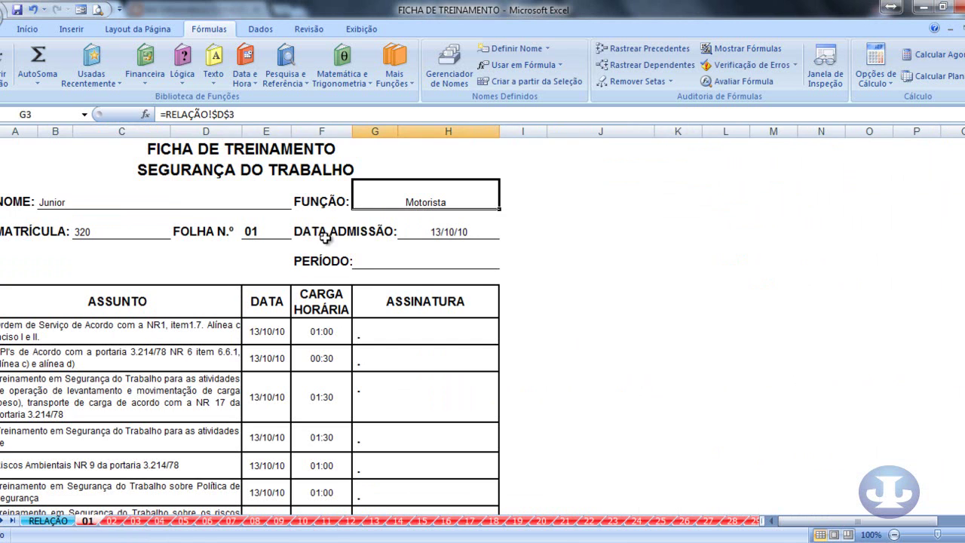
left_click(56, 202)
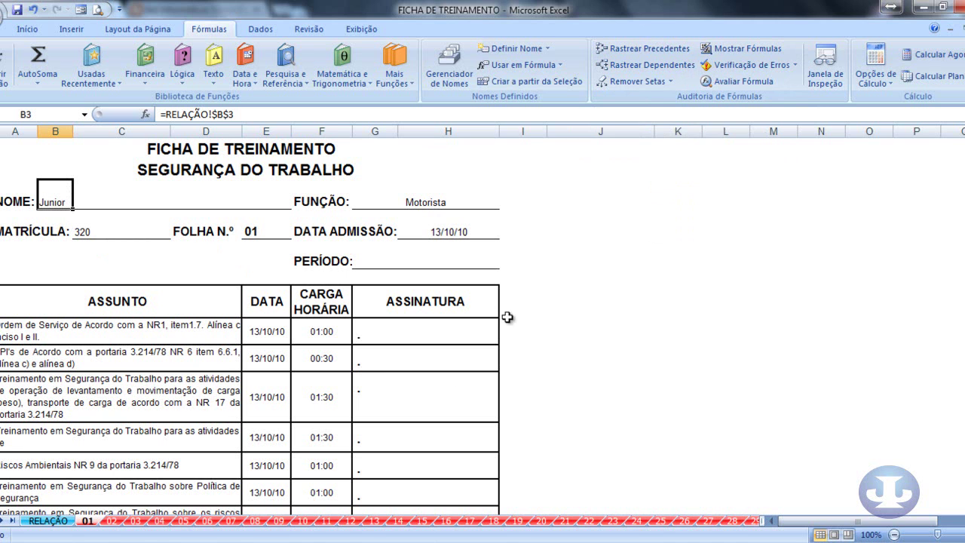
- Reopen service order OR 01, trace the dependents of its CARGO/FUNÇÃO cell and inspect the formula of the instructions block
right_click(12, 520)
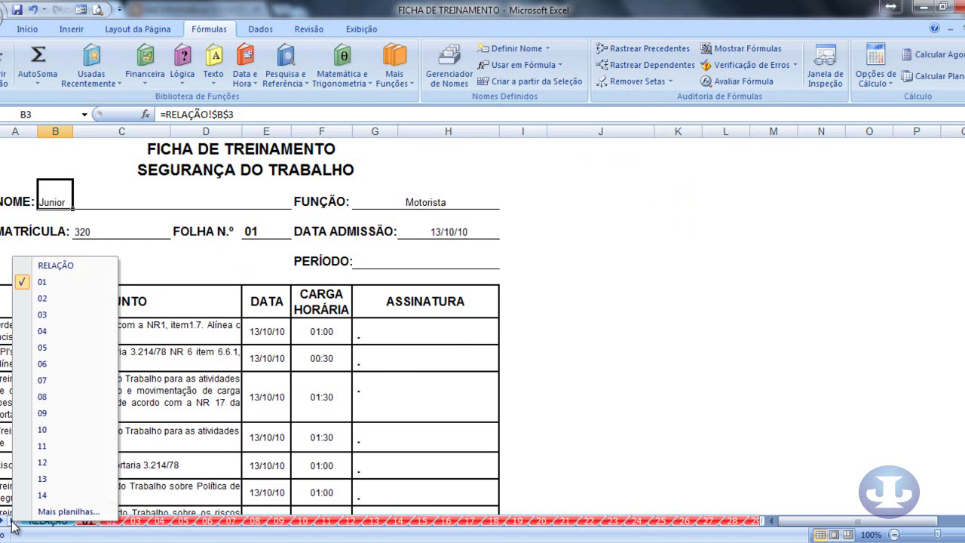
left_click(29, 514)
scroll(4, 444, "down", 5)
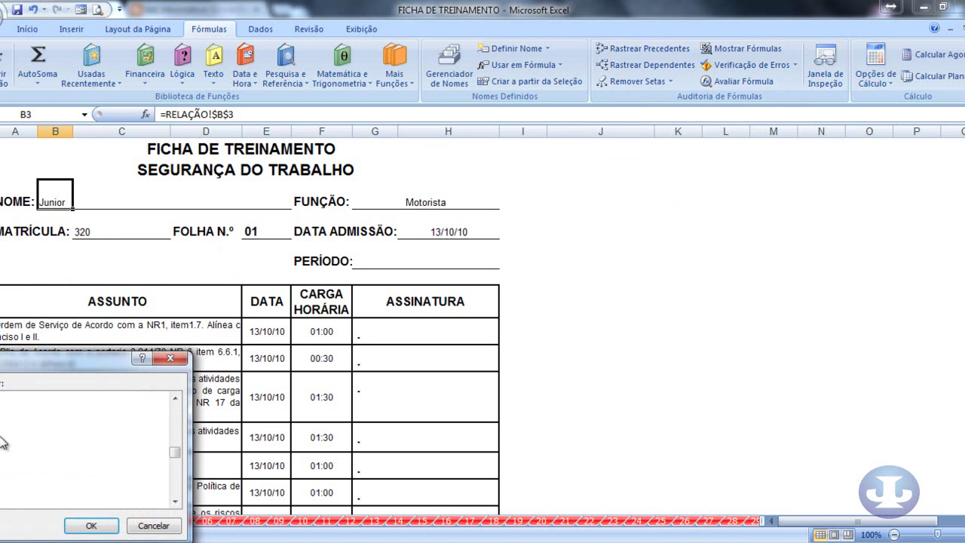
scroll(4, 452, "down", 5)
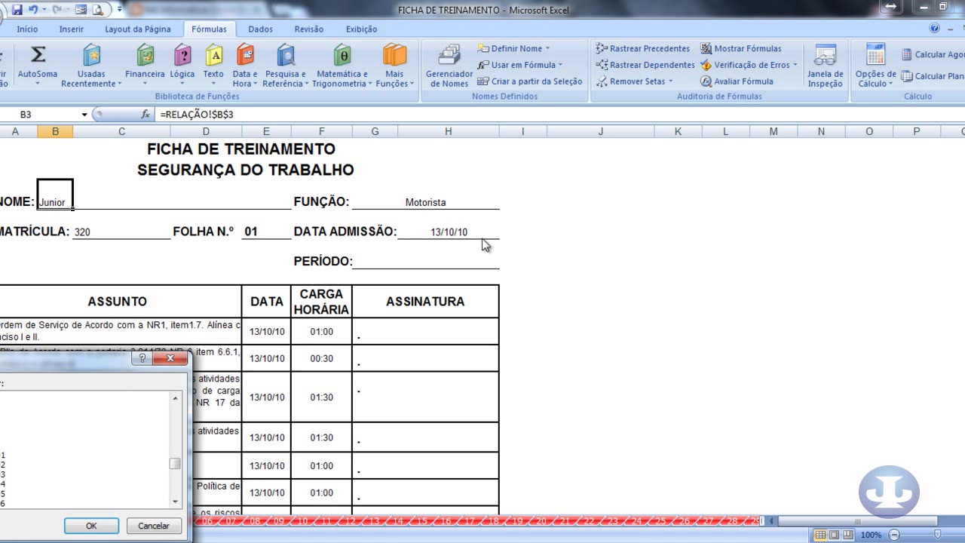
left_click(28, 454)
left_click(92, 526)
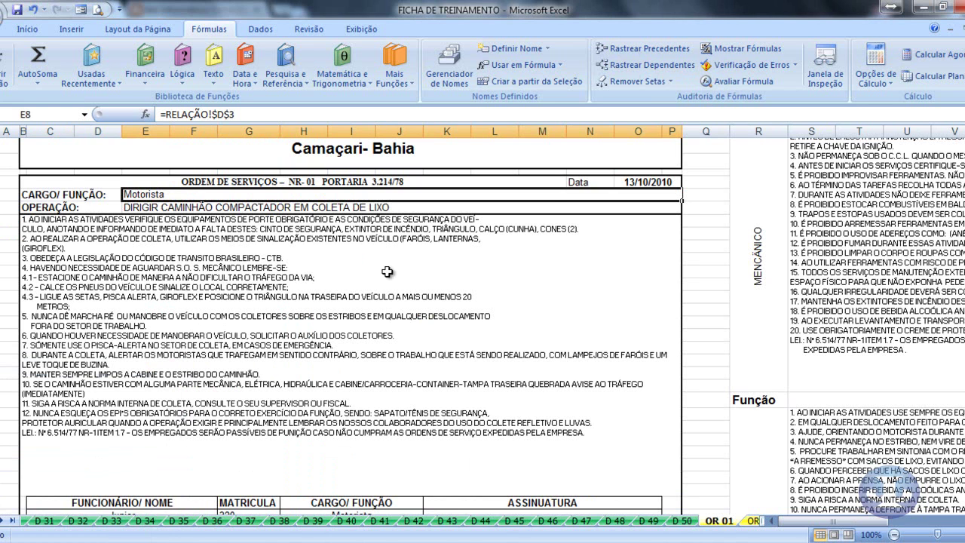
left_click(632, 64)
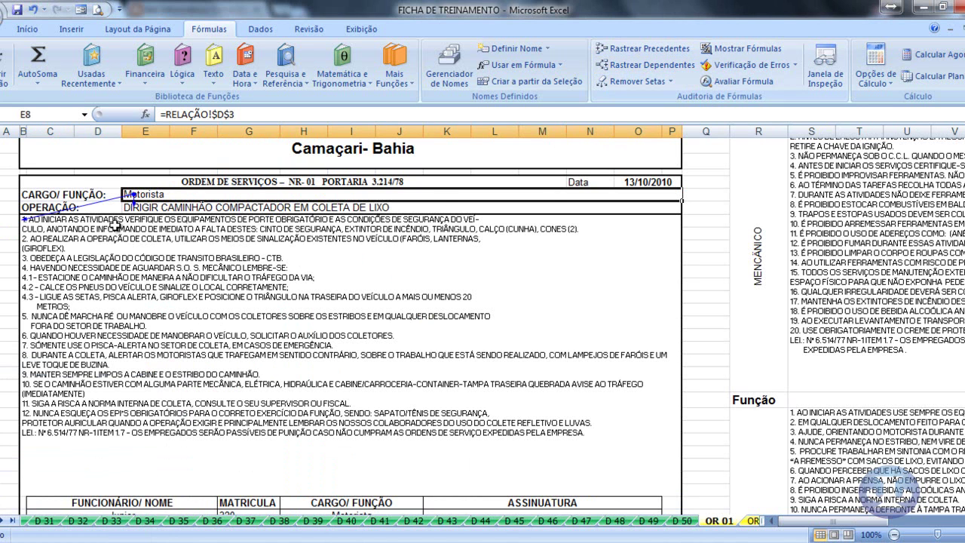
left_click(44, 225)
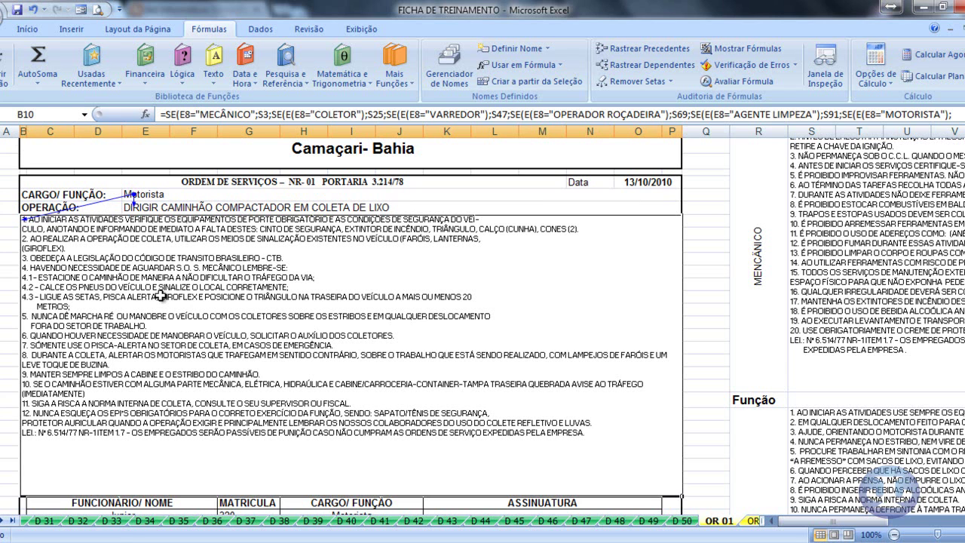
- Trace the precedents of the CARGO/FUNÇÃO cell and display the sheet's formulas to examine those in cells E8 and E9
left_click(144, 195)
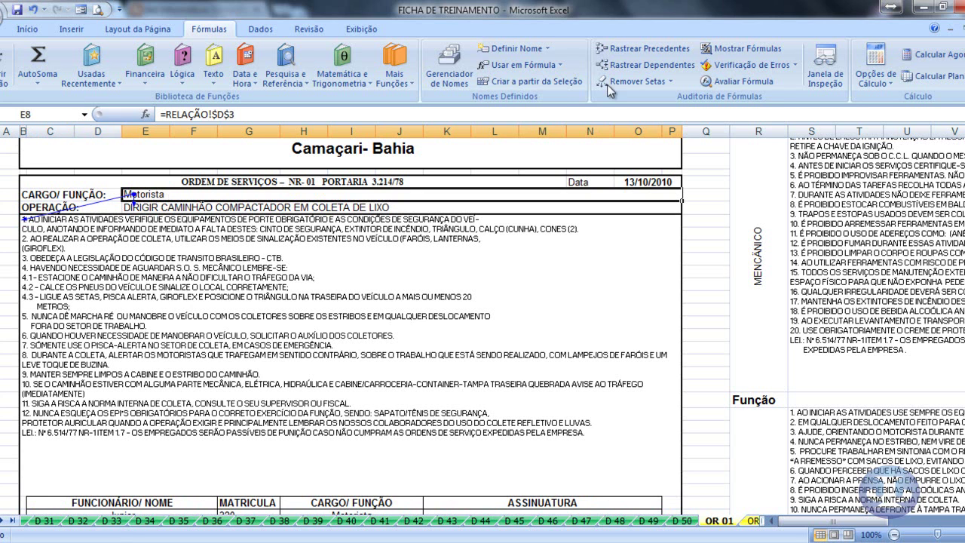
left_click(630, 47)
left_click(746, 49)
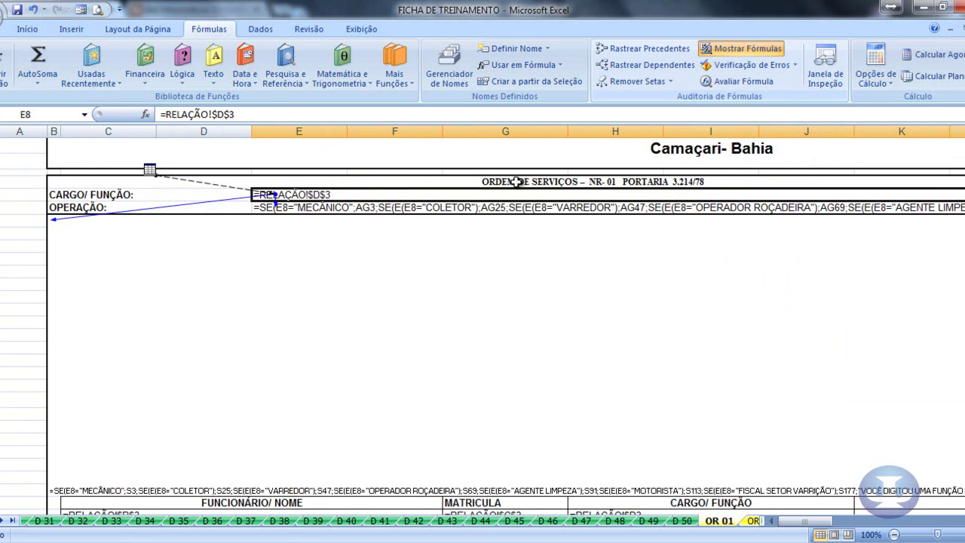
left_click(257, 208)
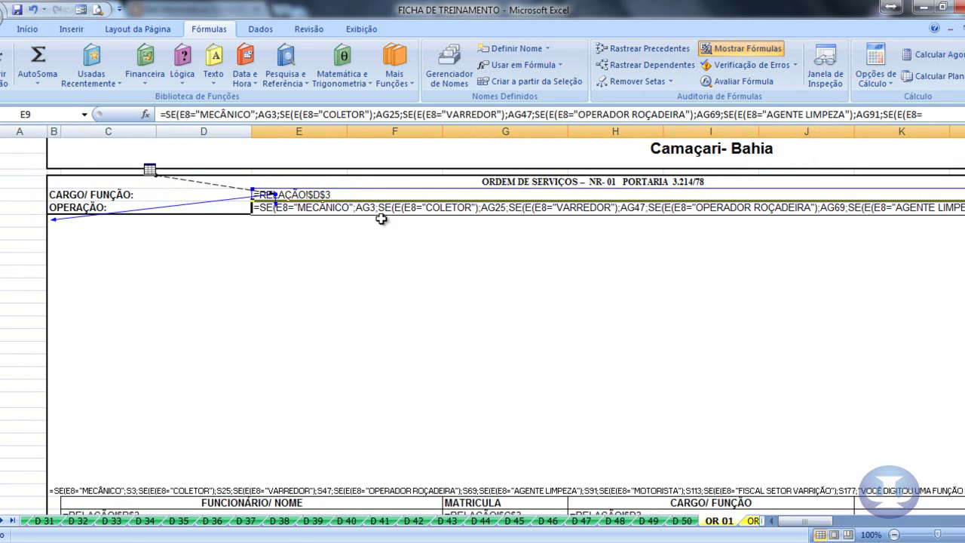
left_click(321, 193)
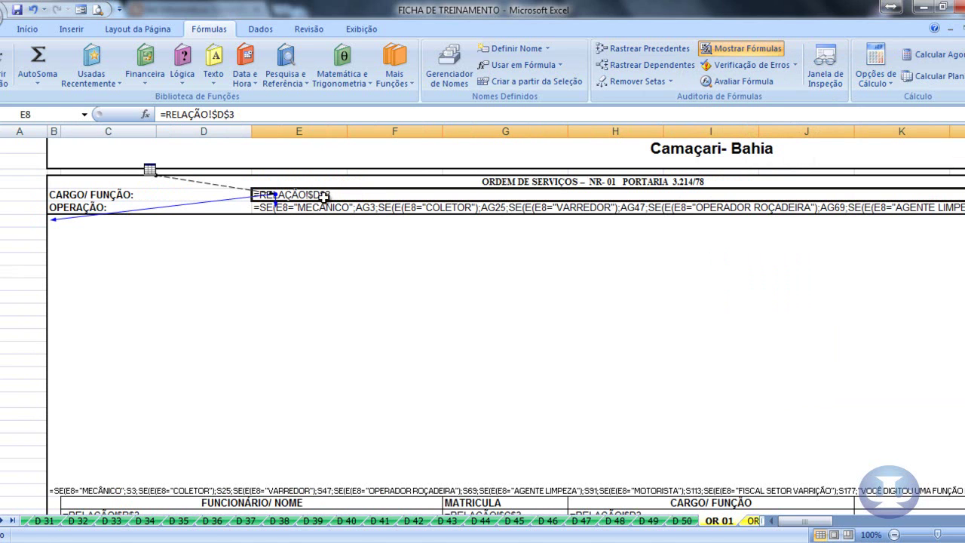
left_click(268, 206)
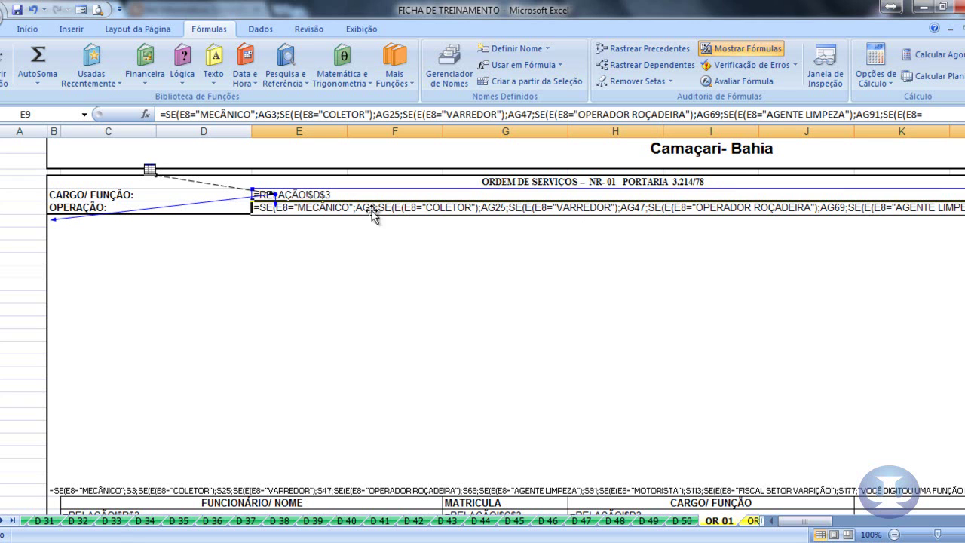
- Hide the sheet's formula display and examine the full nested SE formula of the instructions block in cell B10
left_click(137, 485)
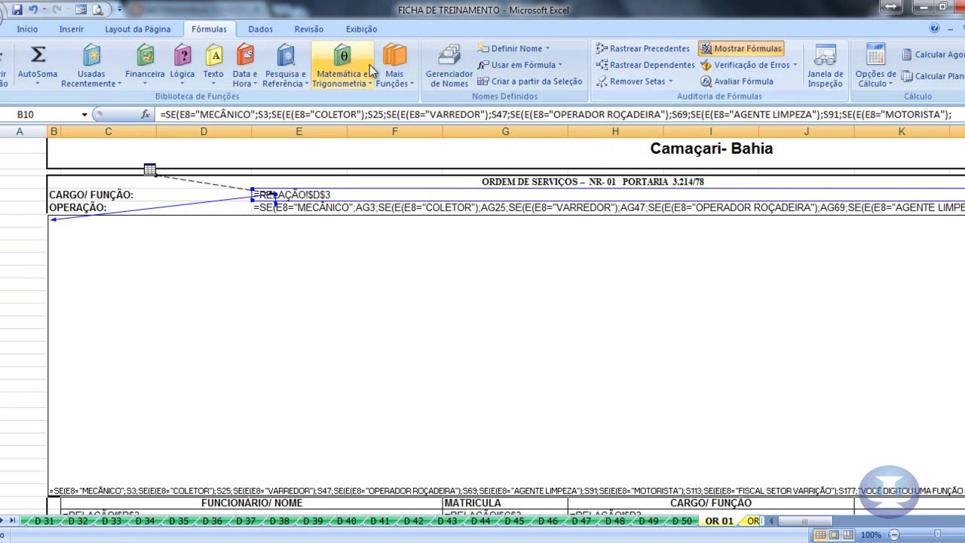
left_click(743, 48)
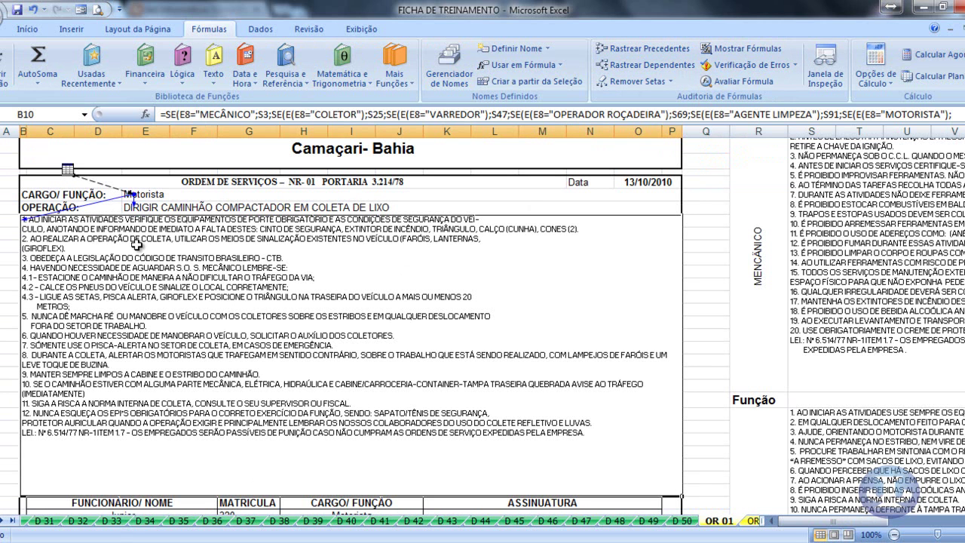
left_click(963, 114)
left_click_drag(605, 126, 159, 115)
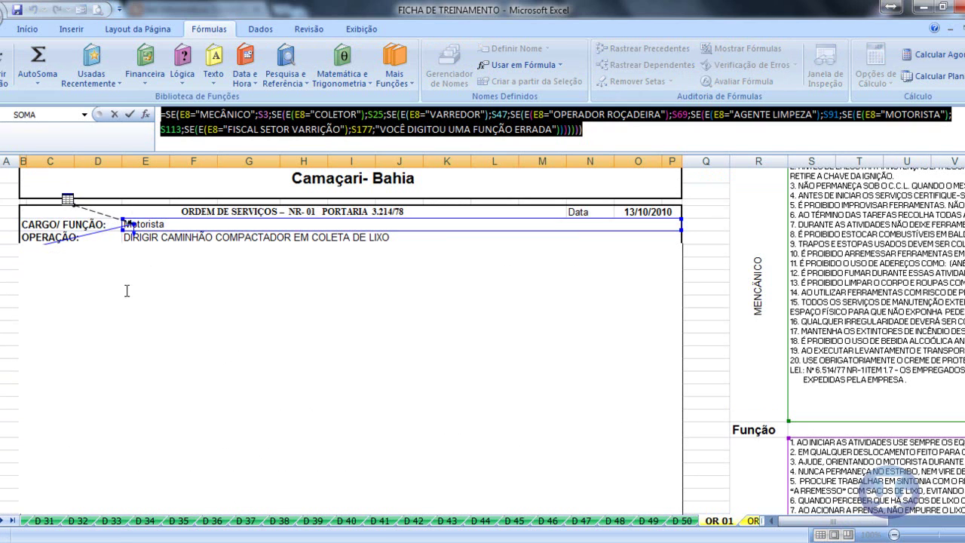
key("Escape")
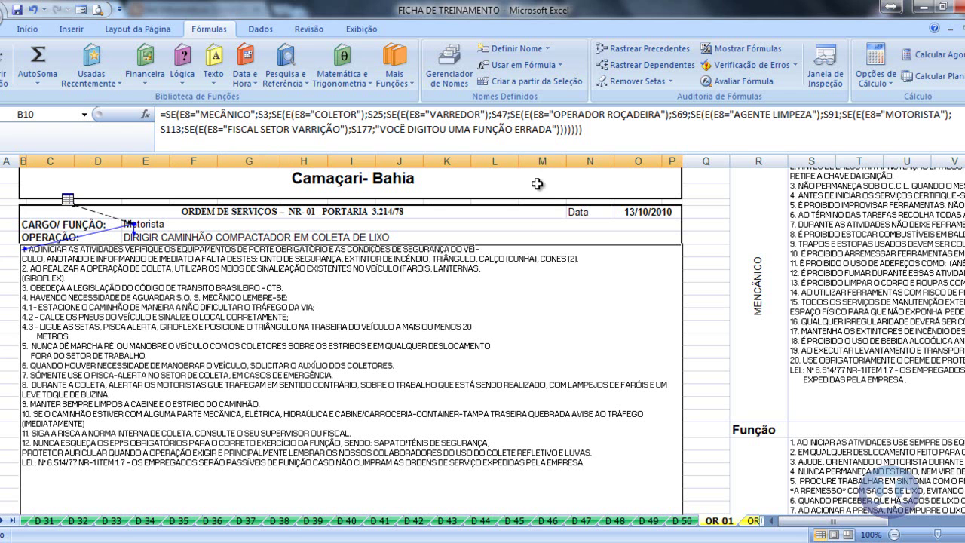
- Run Error Checking on the title cell B2 of service order OR 01 and reposition its dialog
scroll(119, 455, "up", 1)
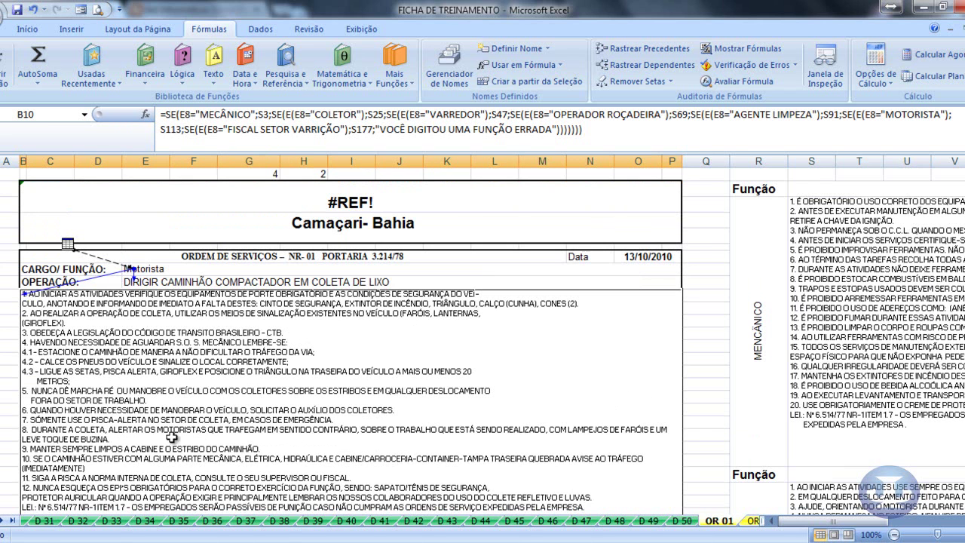
left_click(320, 199)
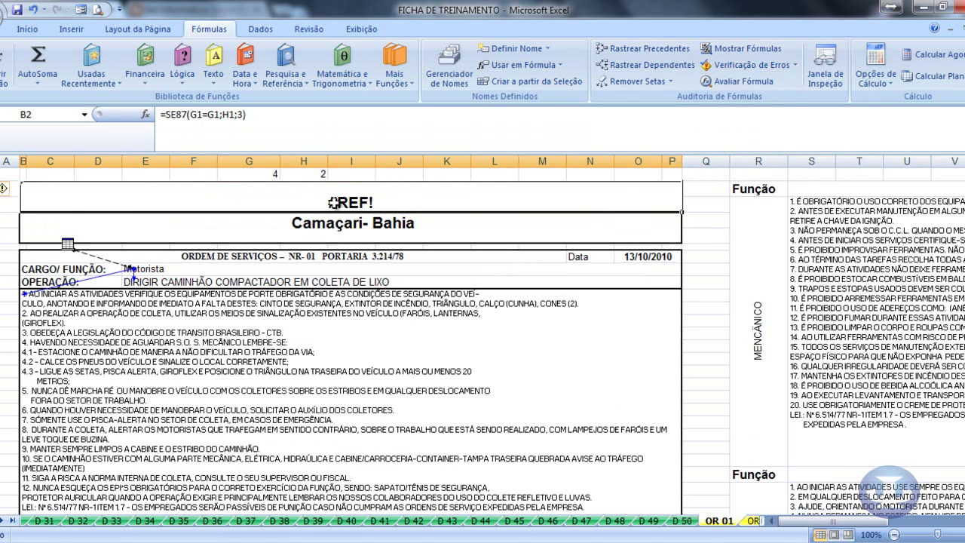
left_click(754, 66)
left_click_drag(623, 200, 427, 250)
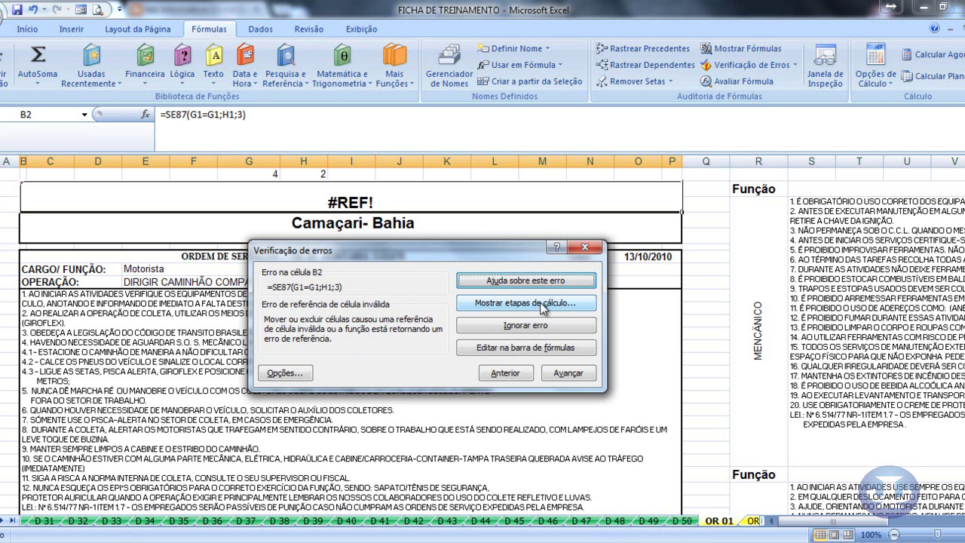
- Edit the formula in B2 so that it tests G1=2 and uses sim as its second argument
left_click(532, 349)
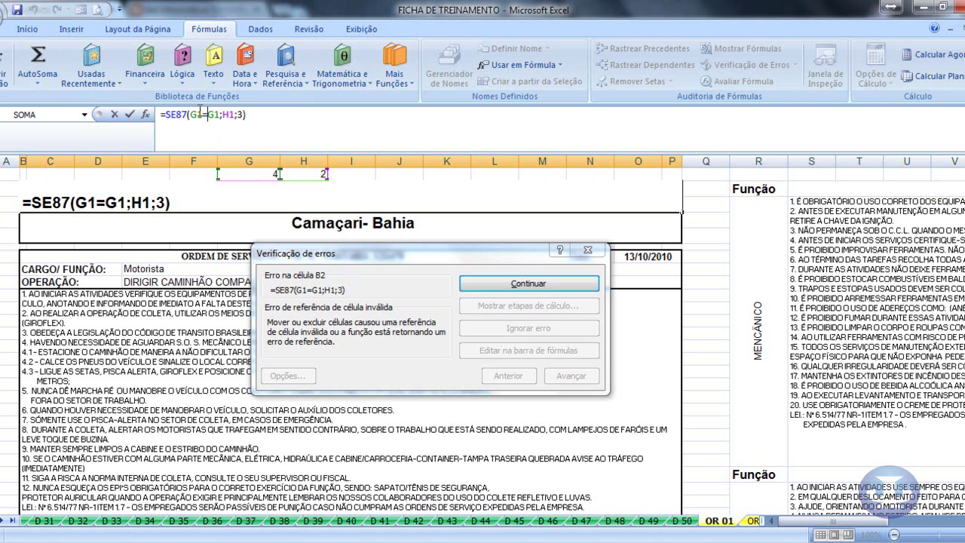
key("BackSpace")
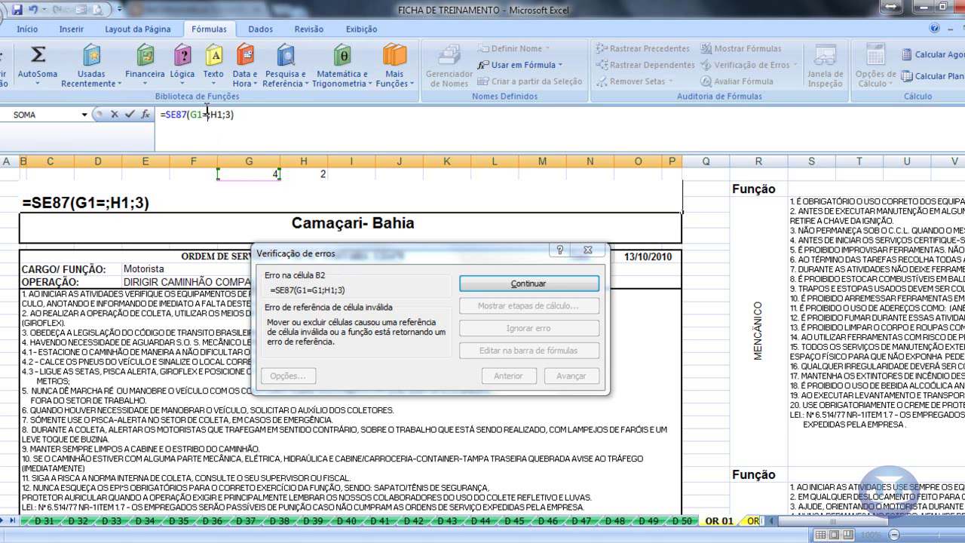
type("2")
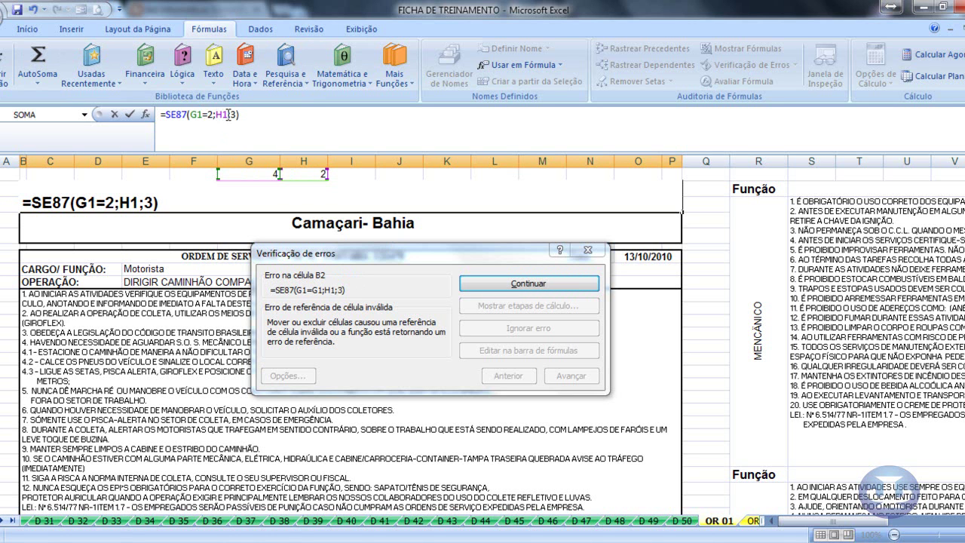
double_click(221, 114)
type("sim")
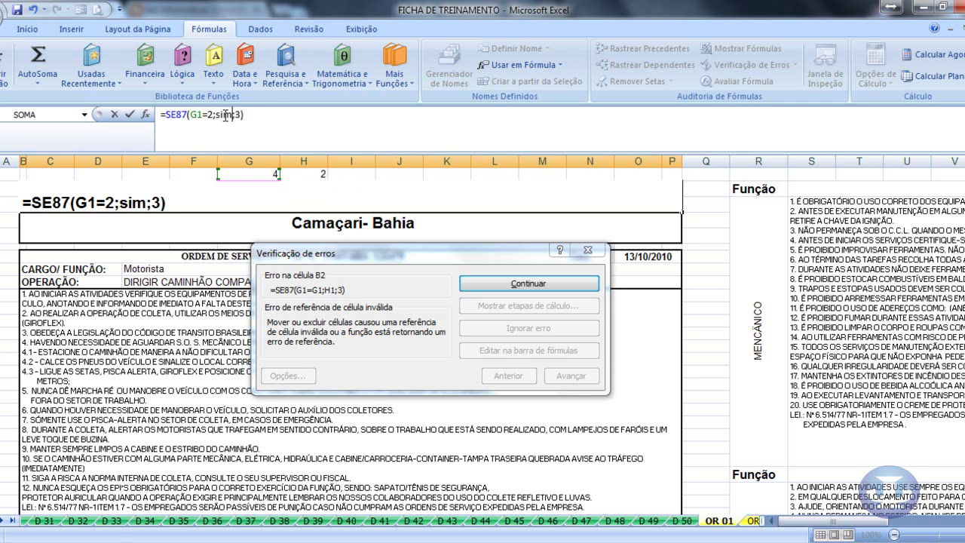
- Replace the SE87 function in B2 with SE and enter the formula as =SE(G1=2;sim;3)
double_click(188, 114)
left_click(182, 114)
key("BackSpace")
key("BackSpace")
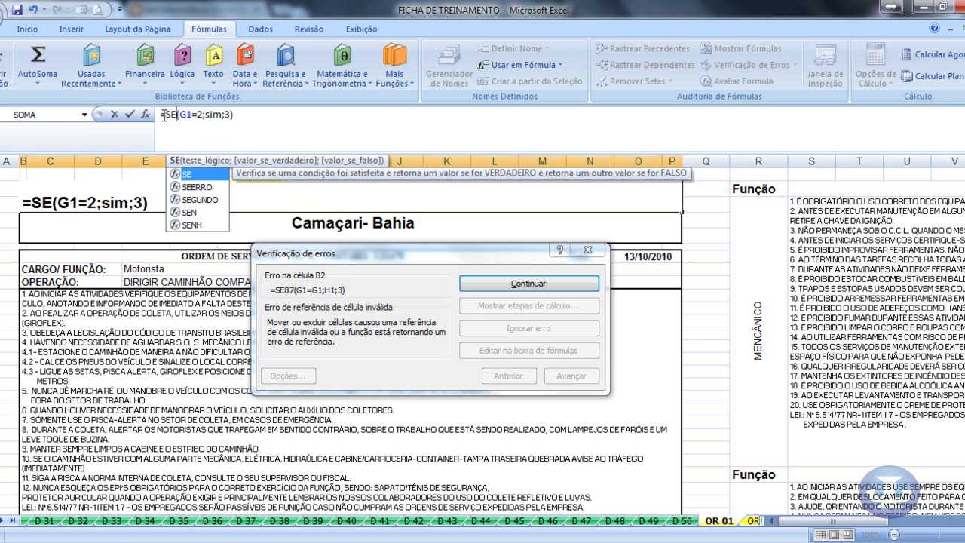
left_click_drag(160, 115, 235, 114)
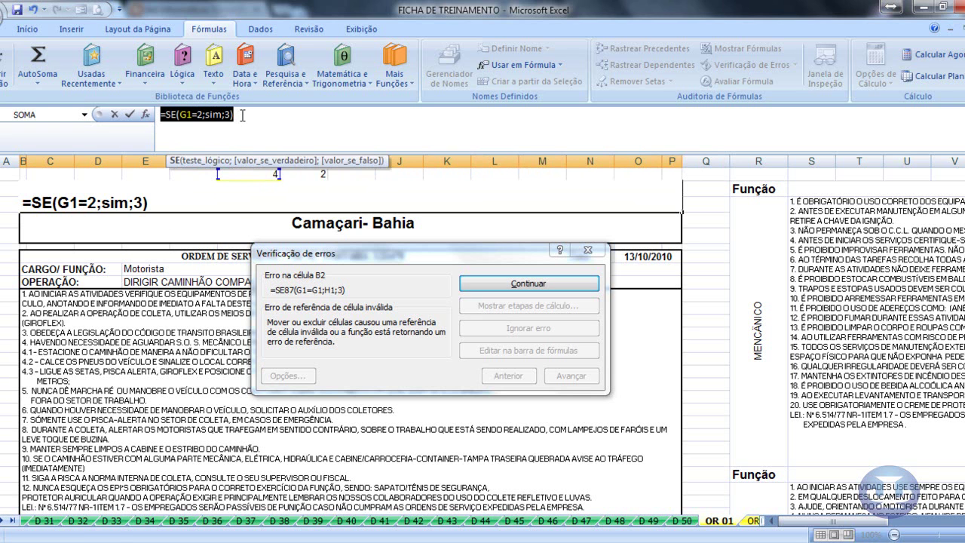
left_click(243, 115)
key("Return")
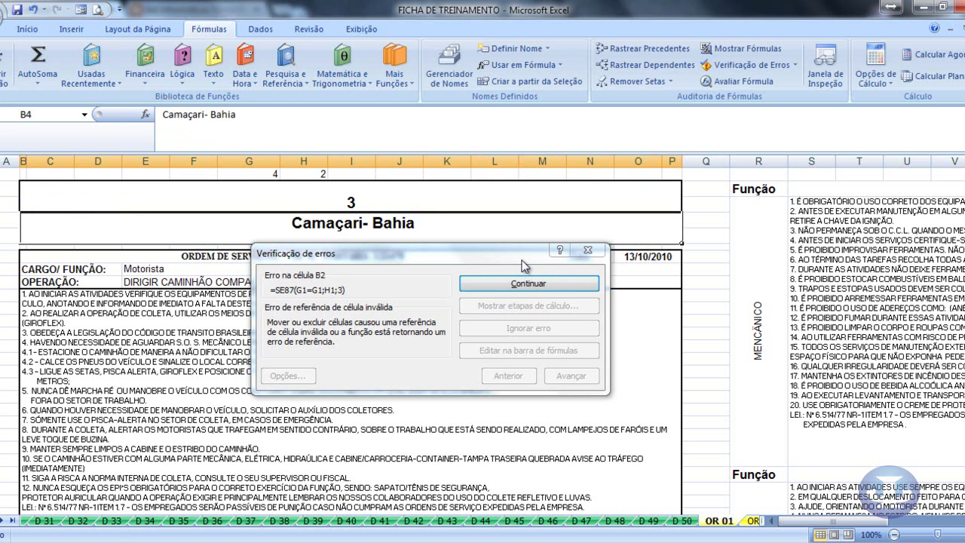
- Set cell G1 to 2 to test the condition of the formula in B2
left_click(313, 208)
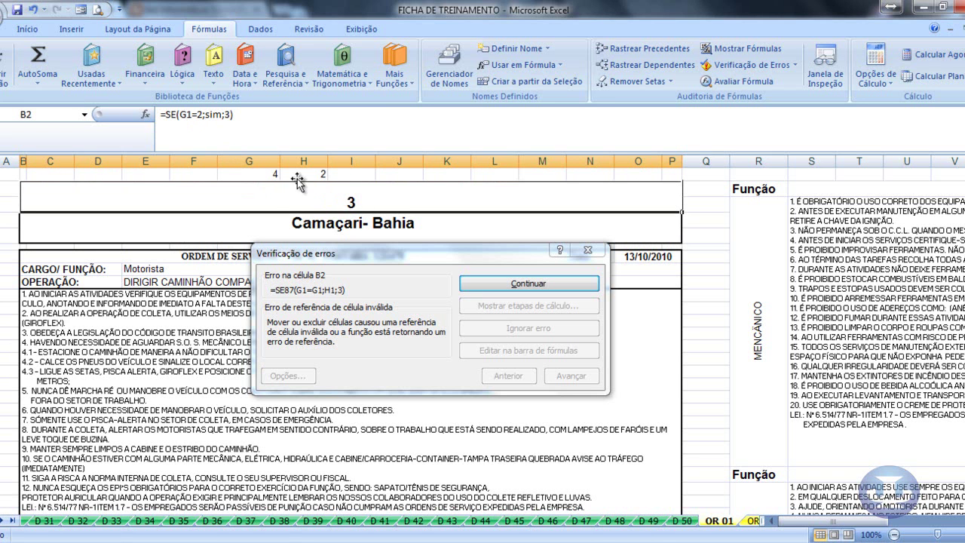
left_click(268, 175)
type("2")
key("Return")
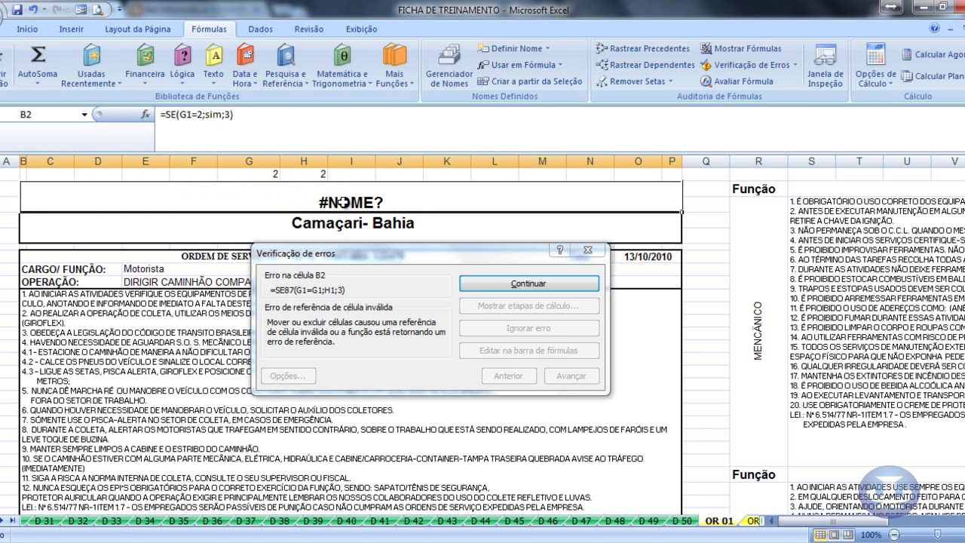
left_click(276, 175)
key("Return")
- Enclose sim in quotation marks so that the formula in B2 reads =SE(G1=2;"sim";3)
left_click(222, 115)
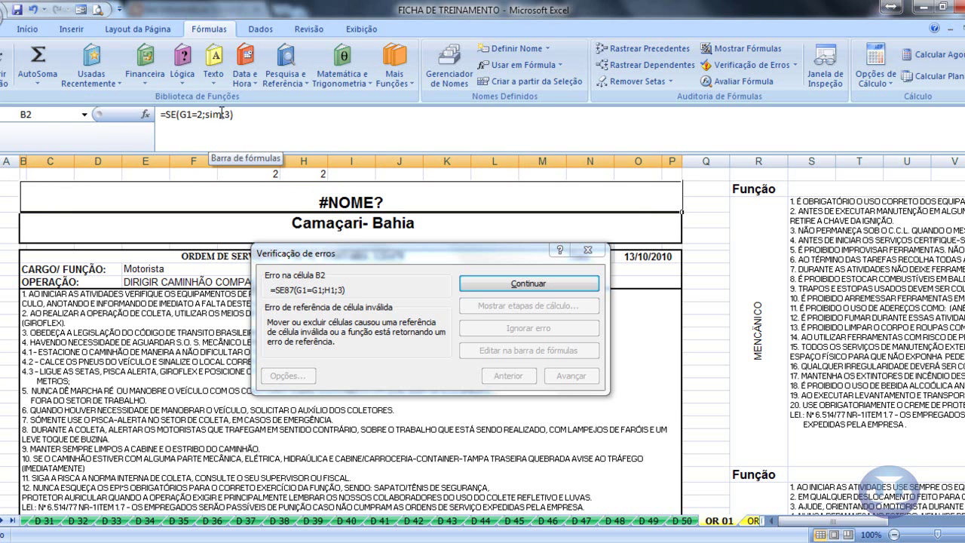
left_click(221, 115)
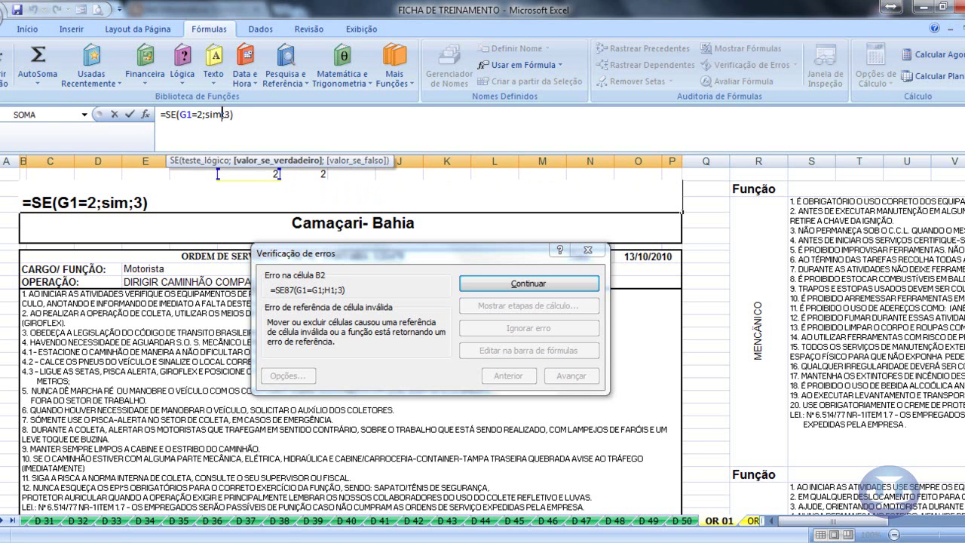
type("\"sim")
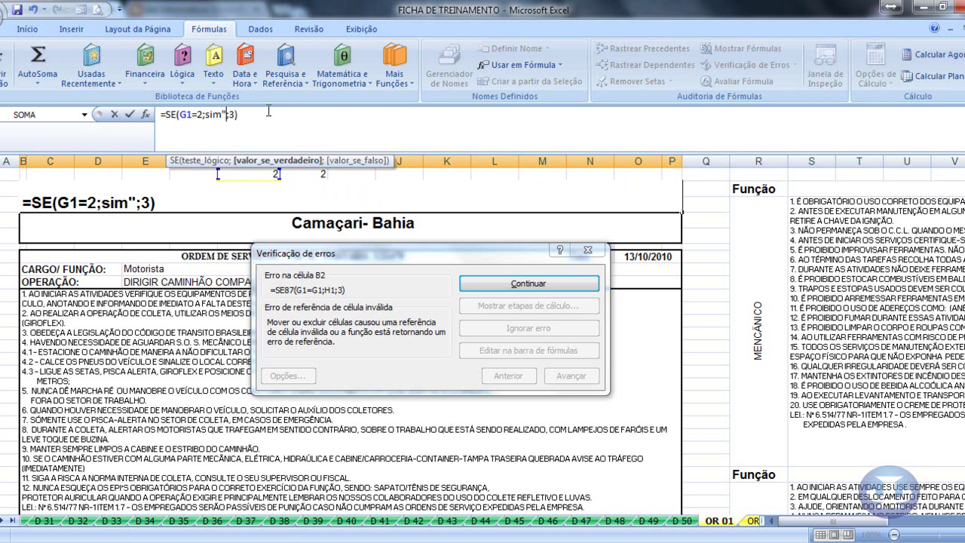
type("\"")
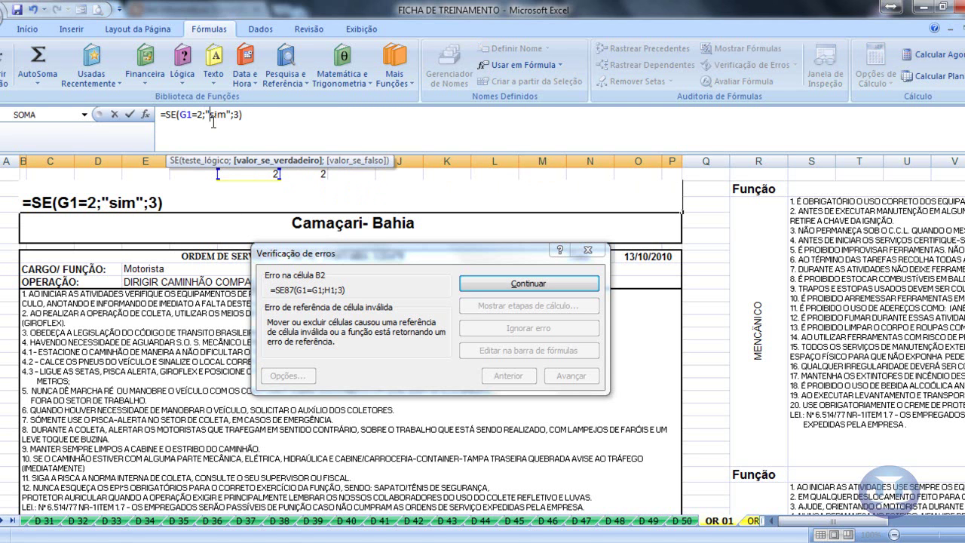
left_click(118, 202)
key("Return")
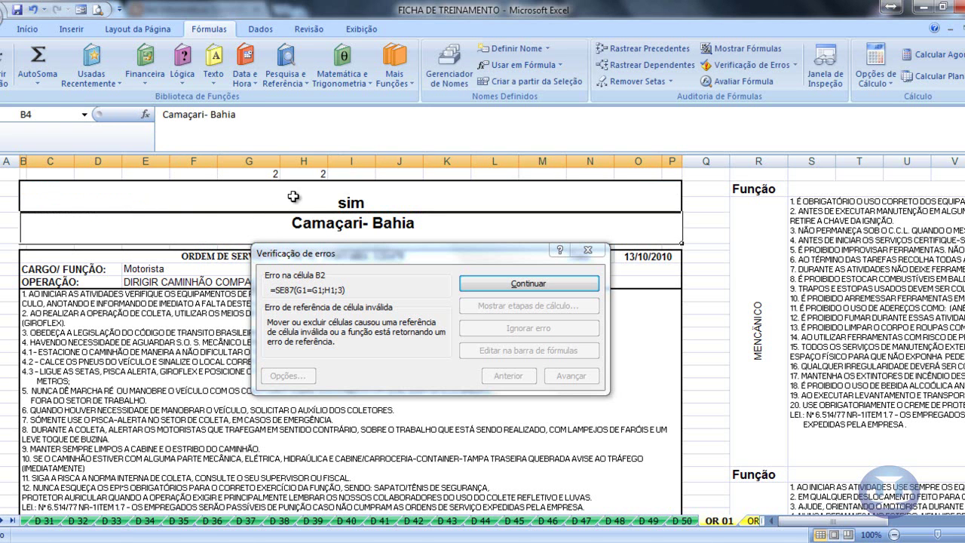
- Review the arguments of the formula in B2 and set cell G1 to 0 to test its false value
left_click(294, 199)
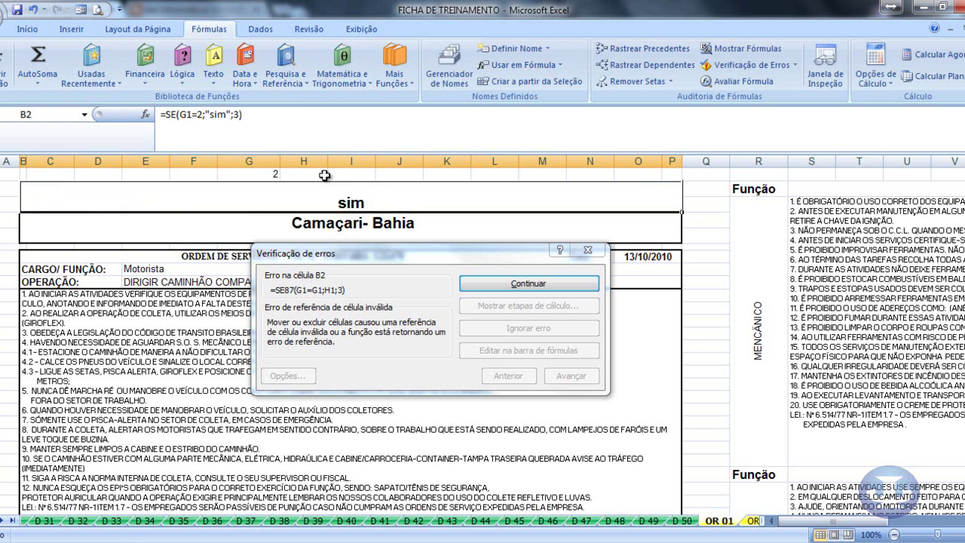
left_click(206, 114)
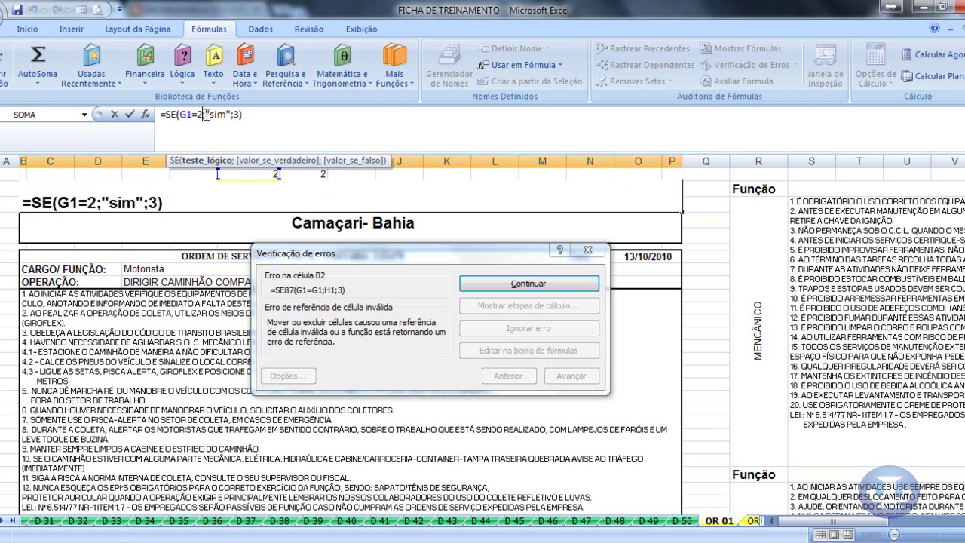
left_click(337, 202)
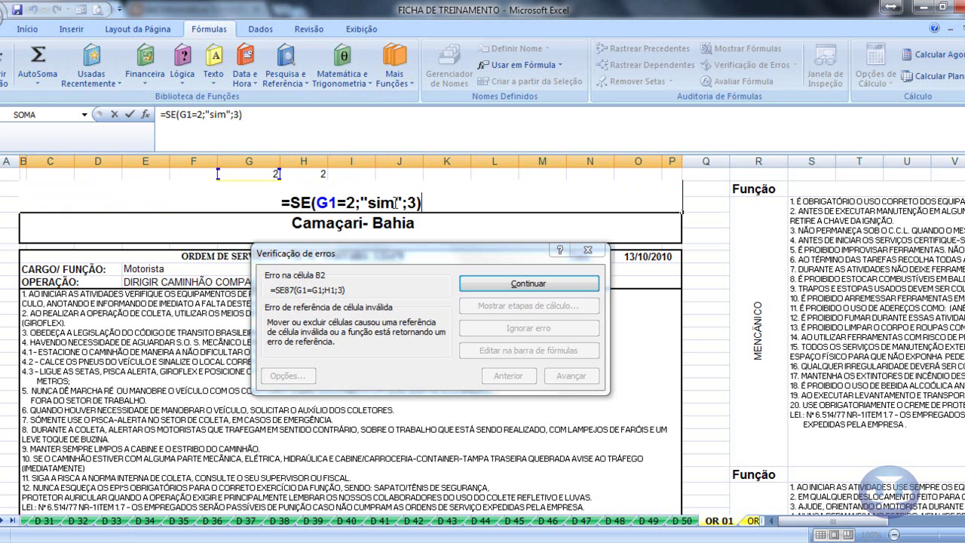
key("Return")
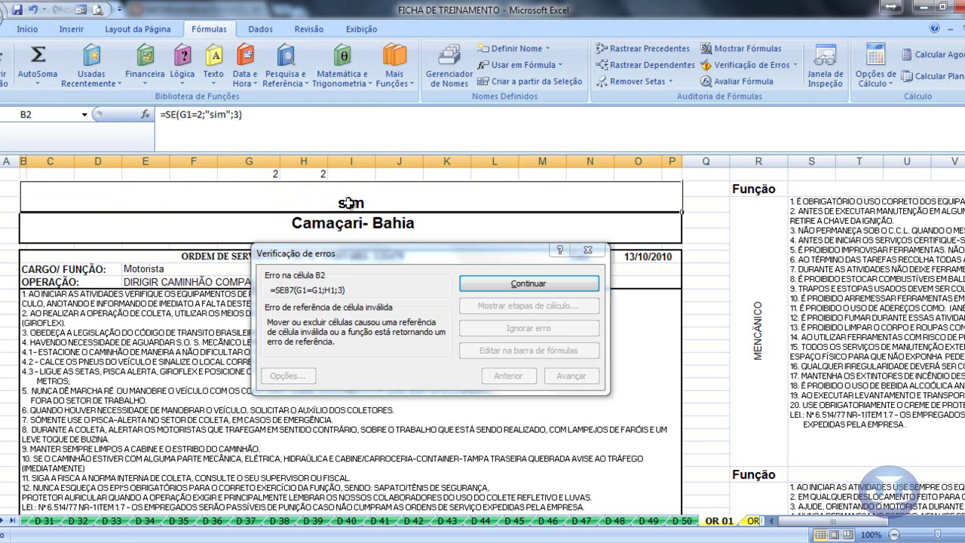
left_click(202, 115)
left_click(336, 205)
left_click(264, 172)
type("0")
key("Return")
- Resume the error check through the rest of the sheet and dismiss its completion notice
left_click(546, 284)
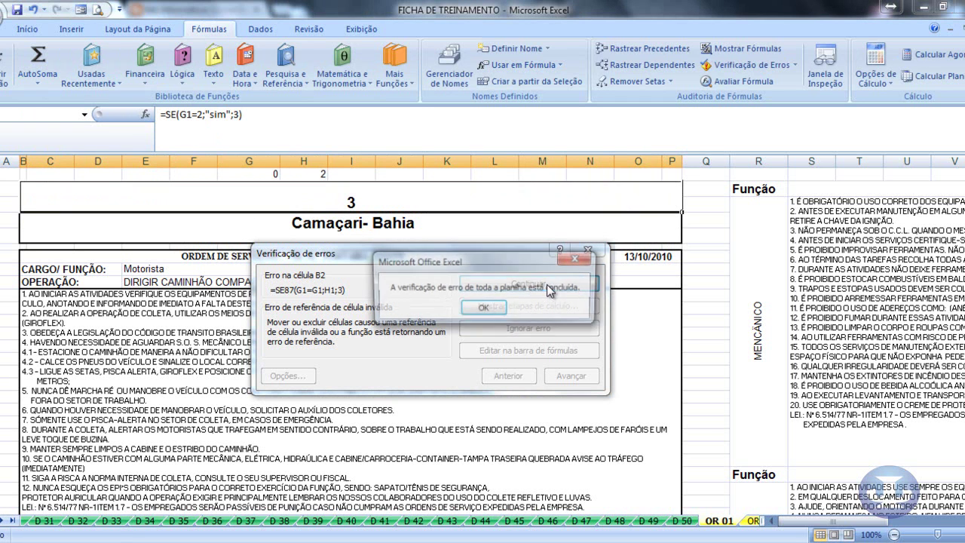
left_click_drag(558, 264, 405, 287)
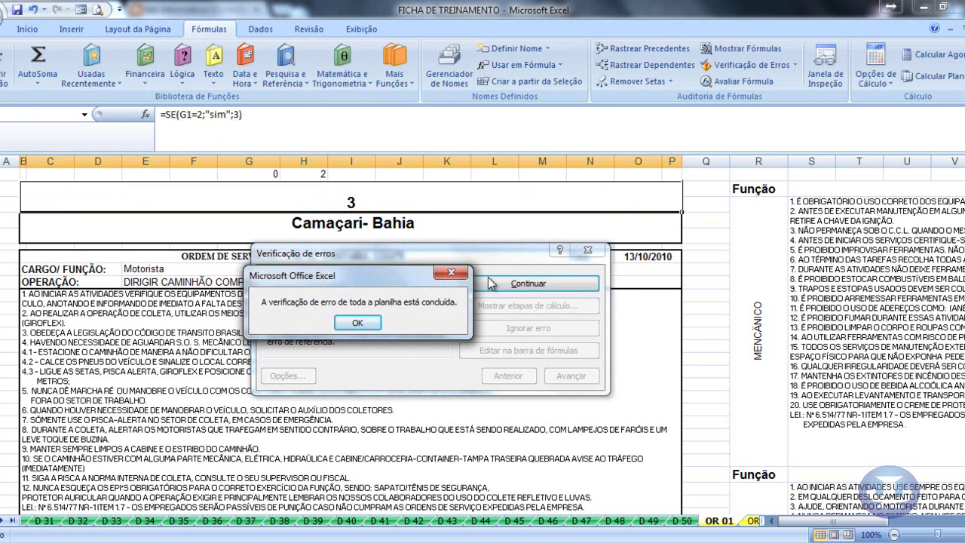
left_click(359, 322)
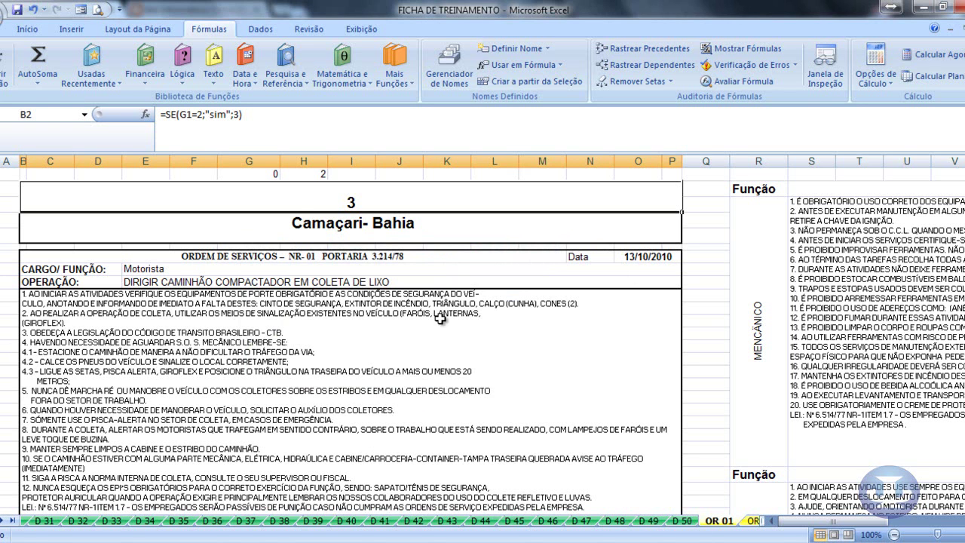
- Return to the first sheets of the workbook and open training record 01
left_click(8, 521)
left_click(87, 520)
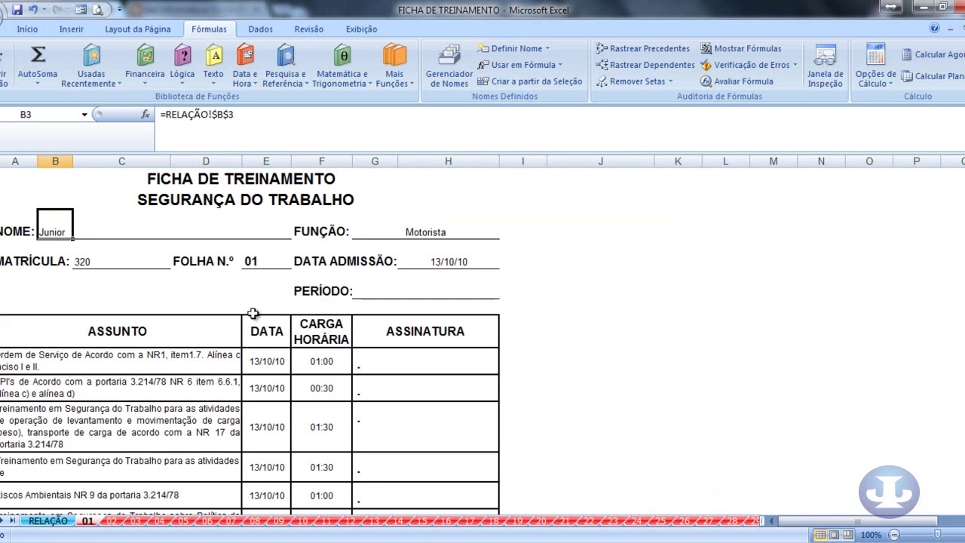